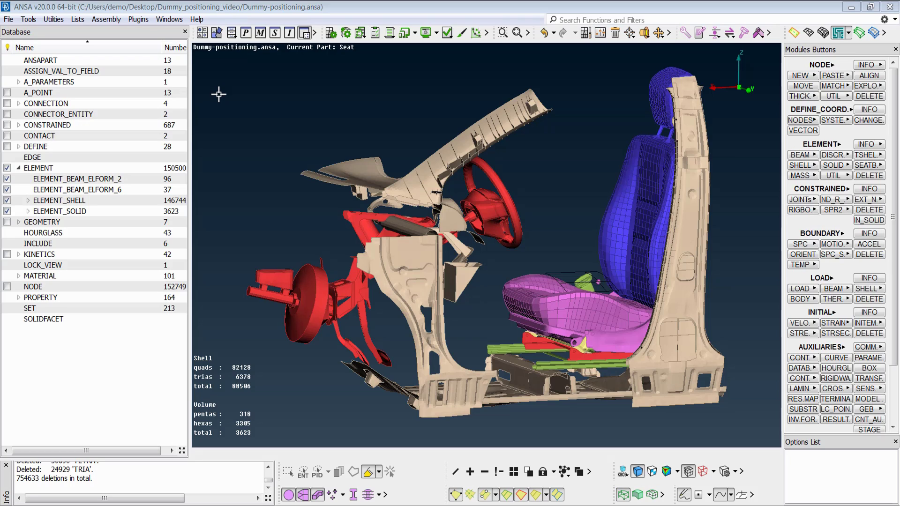
Merge the LS-DYNA file LSTC.NCAC_H3_50TH.DETAILED.151214_BETA.k into the current model as a new include with offset numbering, without viewing the input log
{"action": "left_click", "coordinate": [9, 19]}
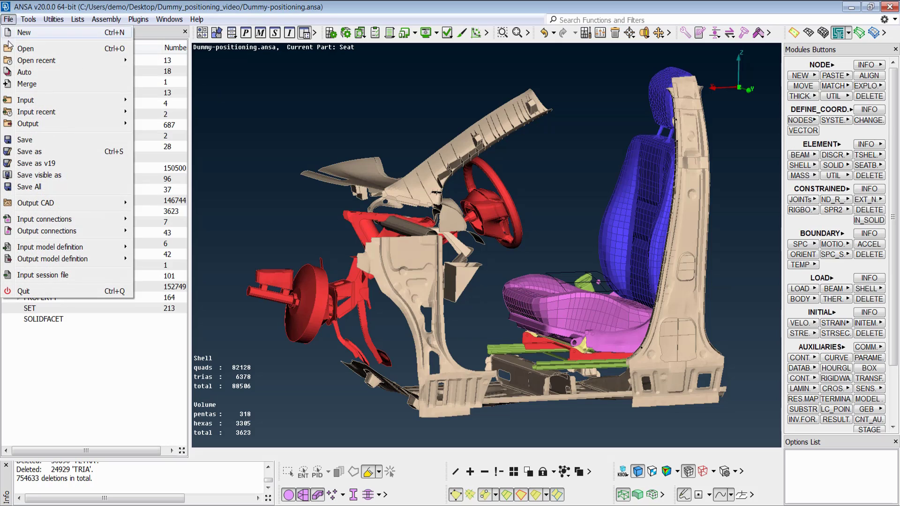
{"action": "mouse_move", "coordinate": [47, 100]}
{"action": "left_click", "coordinate": [146, 101]}
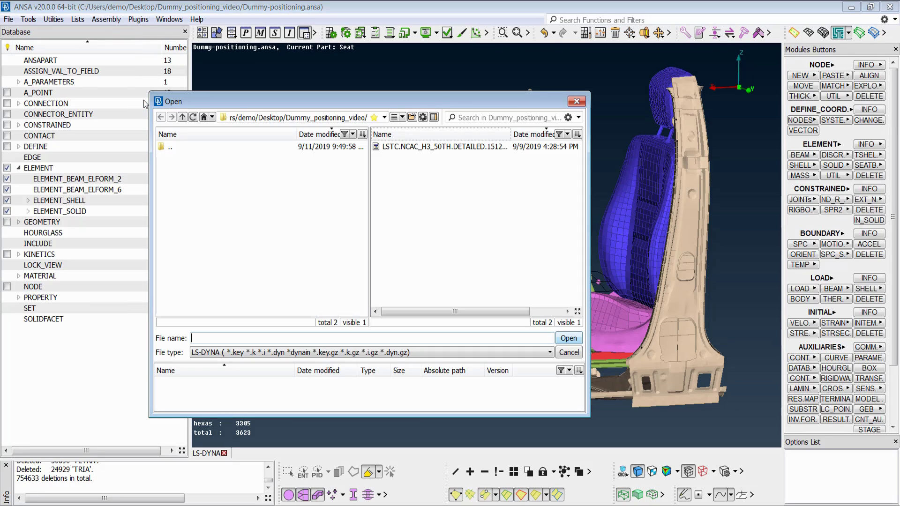
{"action": "left_click", "coordinate": [390, 146]}
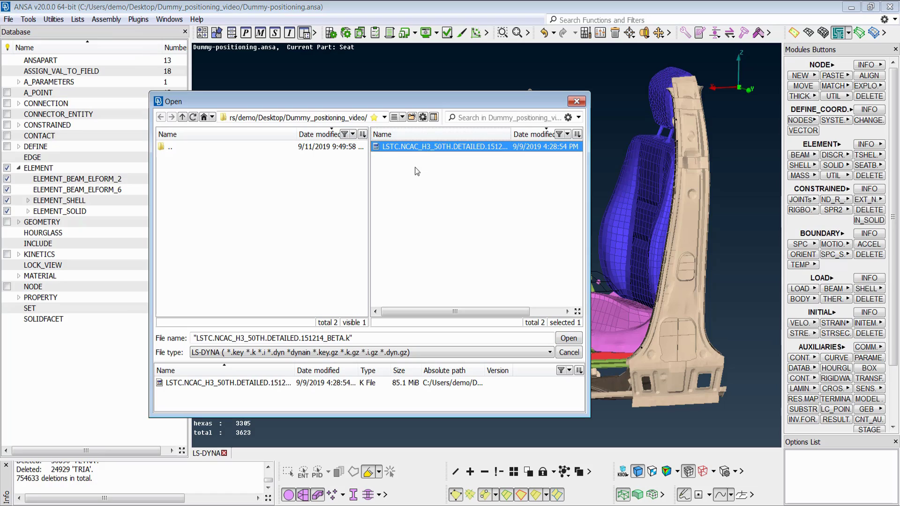
{"action": "left_click", "coordinate": [568, 338]}
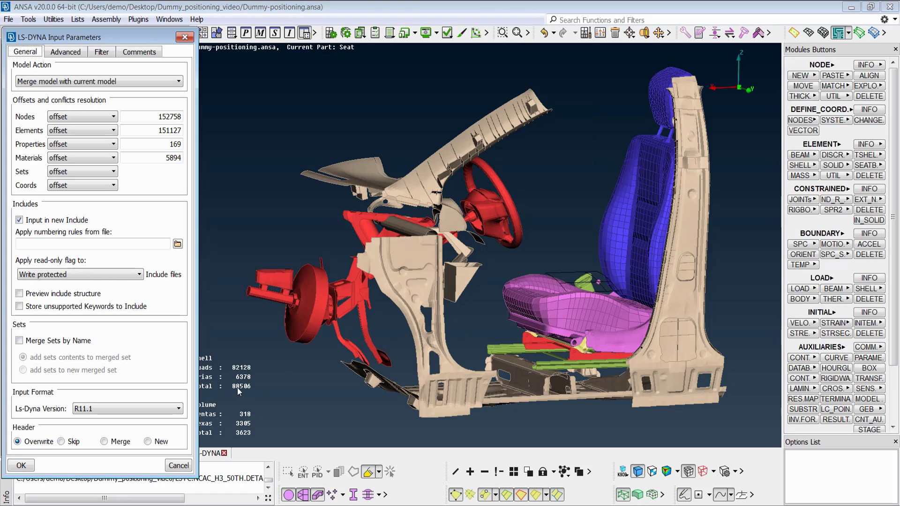
{"action": "left_click", "coordinate": [21, 466]}
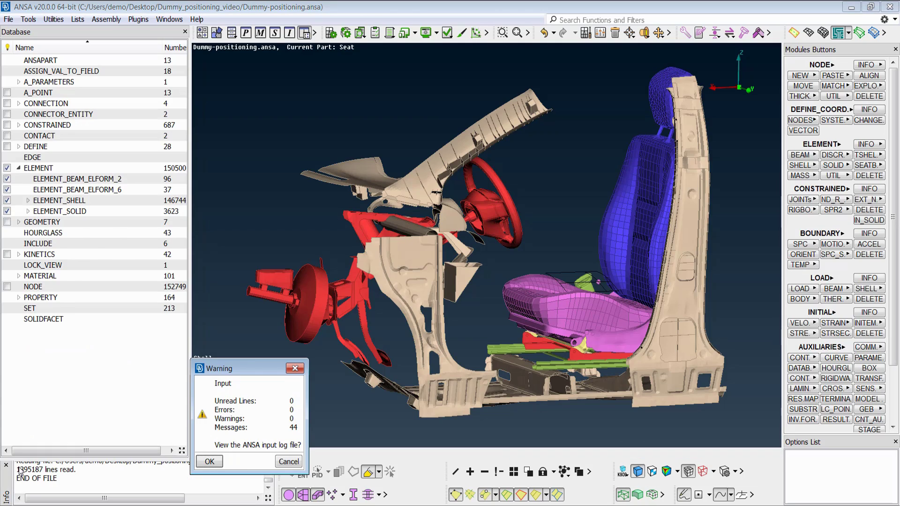
{"action": "left_click", "coordinate": [288, 464]}
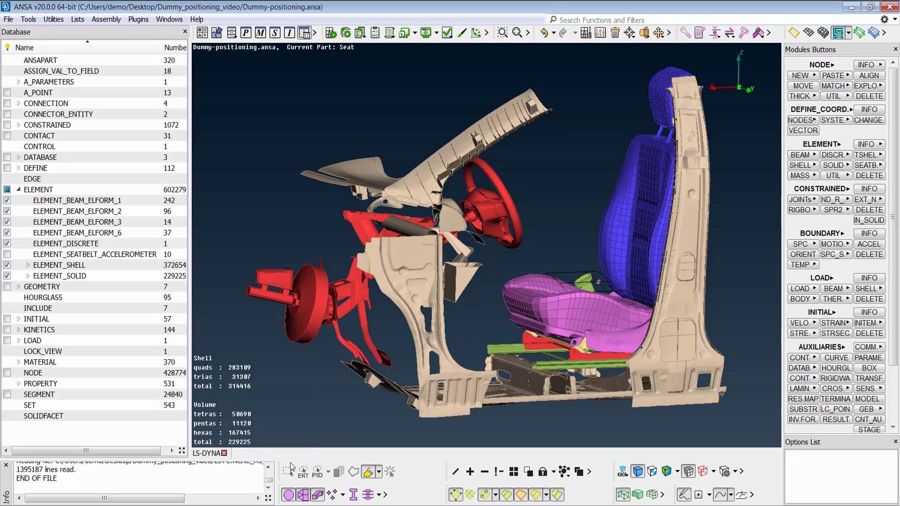
Start Dummy Articulation for the imported dummy and switch to its translation mode
{"action": "scroll", "coordinate": [806, 371], "scroll_direction": "down", "scroll_amount": 3}
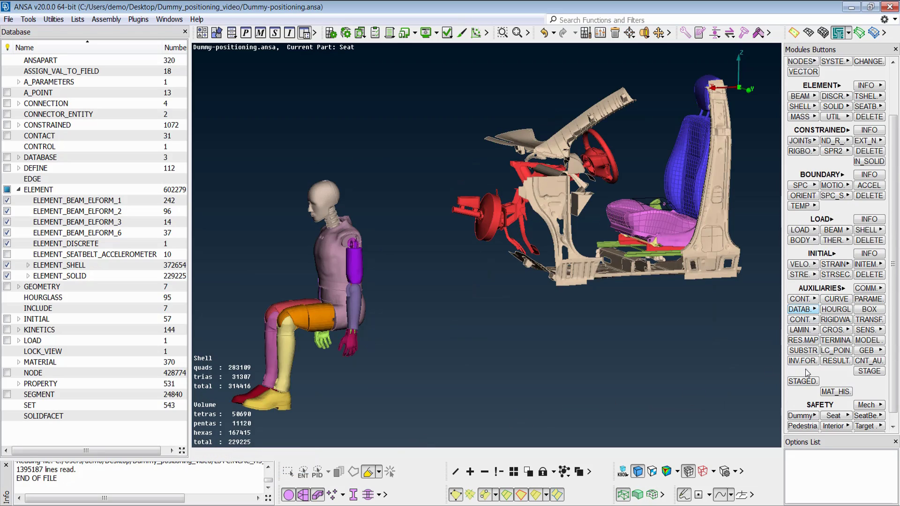
{"action": "left_click", "coordinate": [813, 406]}
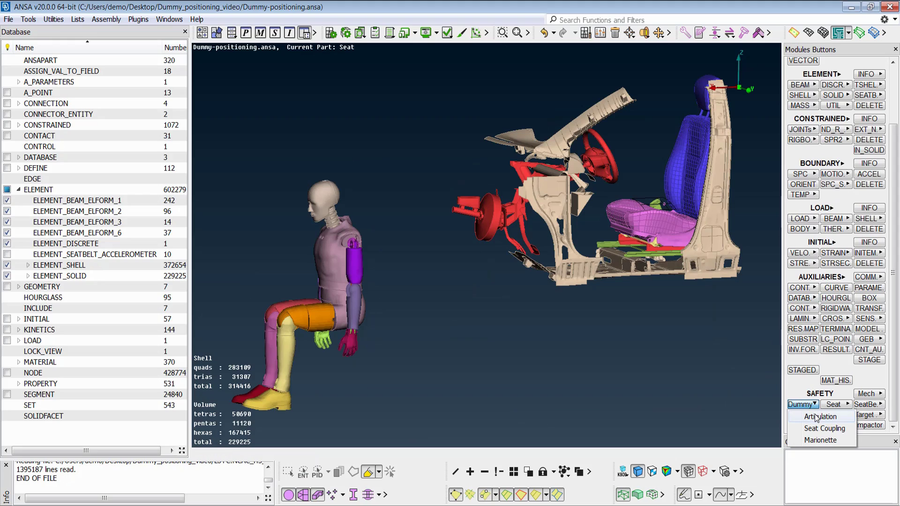
{"action": "left_click", "coordinate": [818, 418]}
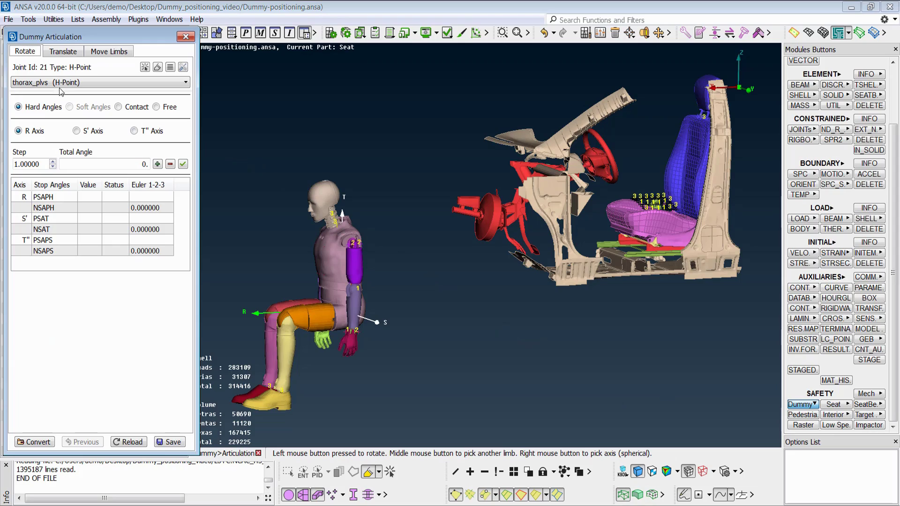
{"action": "left_click", "coordinate": [60, 51]}
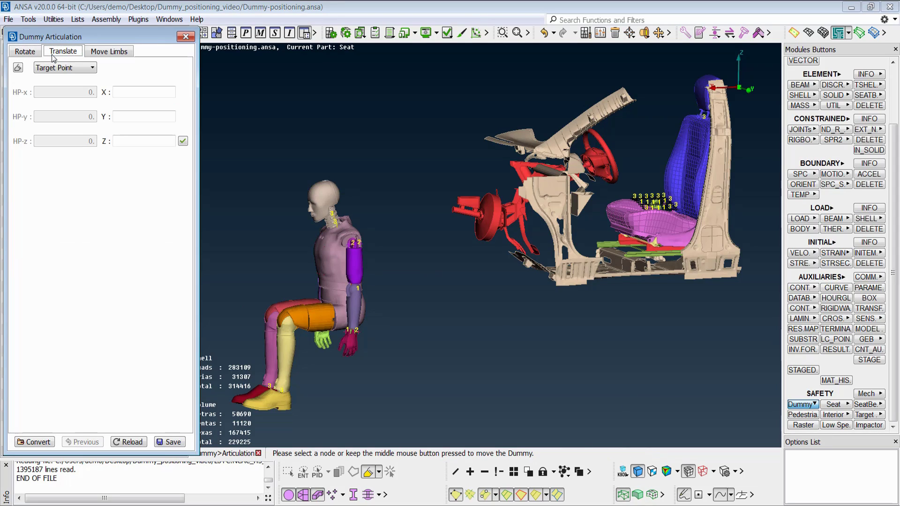
Move the dummy freehand towards the vehicle, placing its H-point at about X -163, Y 70, Z 15
{"action": "left_click", "coordinate": [99, 52]}
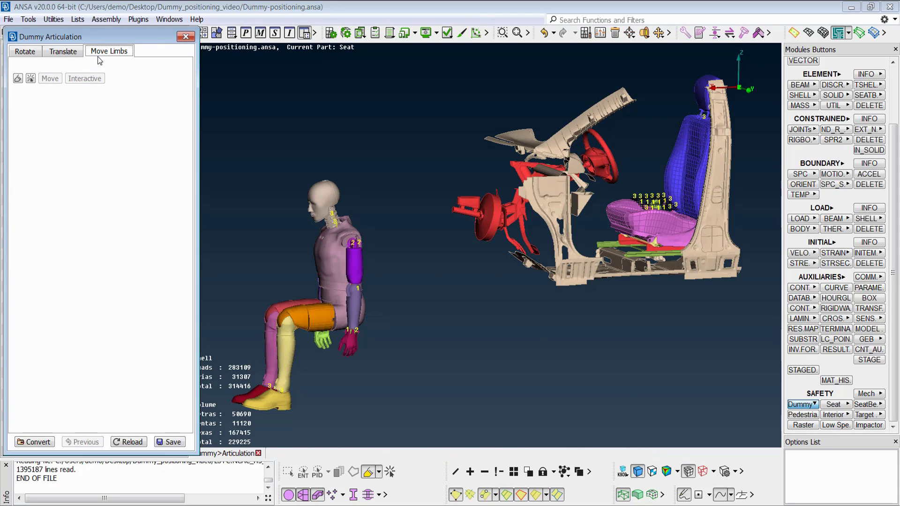
{"action": "left_click", "coordinate": [77, 52]}
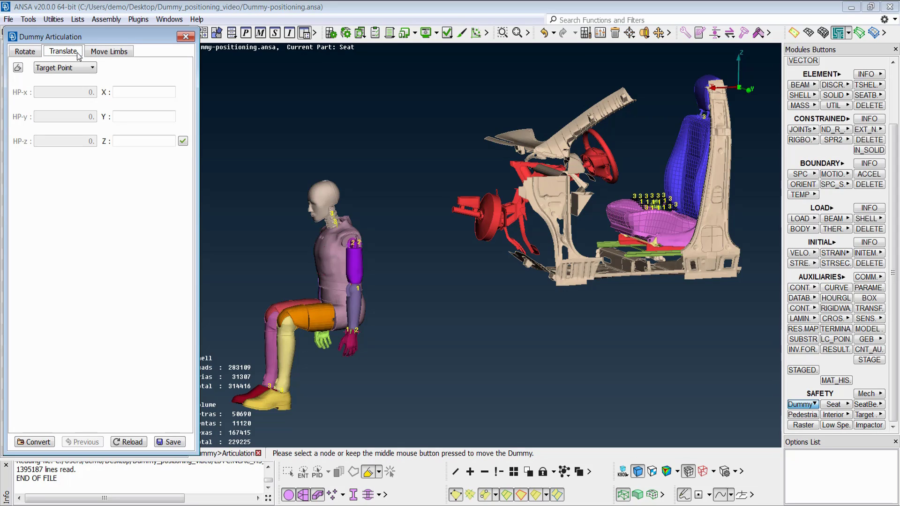
{"action": "left_click", "coordinate": [332, 262]}
{"action": "middle_click_drag", "start_coordinate": [341, 261], "coordinate": [414, 243]}
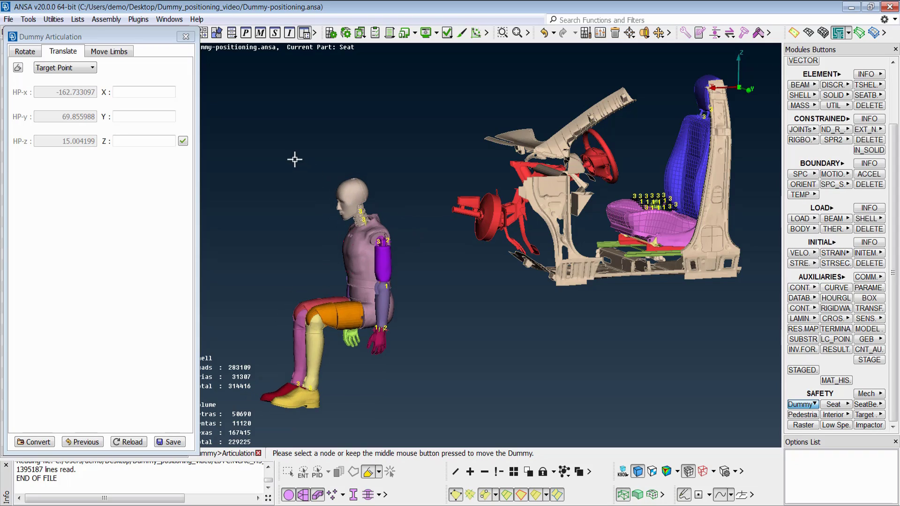
Translate the dummy's H-point to the target node above the seat cushion at X -2034.56015, Y 332.406783, Z 602.863095
{"action": "left_click", "coordinate": [172, 88]}
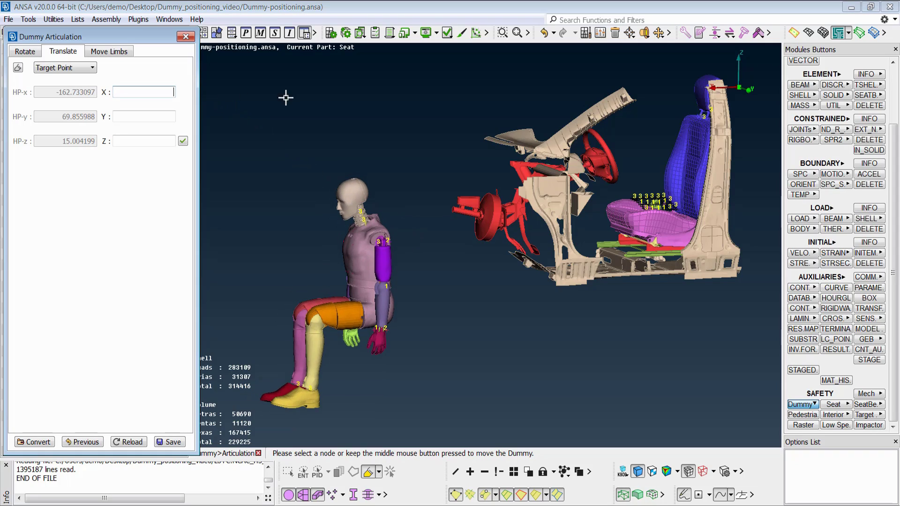
{"action": "scroll", "coordinate": [667, 205], "scroll_direction": "up", "scroll_amount": 5}
{"action": "scroll", "coordinate": [667, 205], "scroll_direction": "up", "scroll_amount": 5}
{"action": "left_click", "coordinate": [630, 161]}
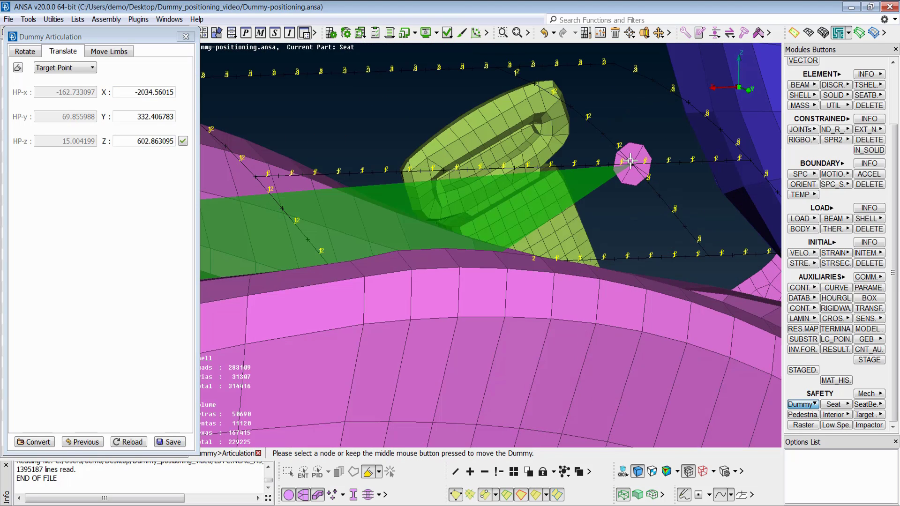
{"action": "scroll", "coordinate": [630, 161], "scroll_direction": "down", "scroll_amount": 10}
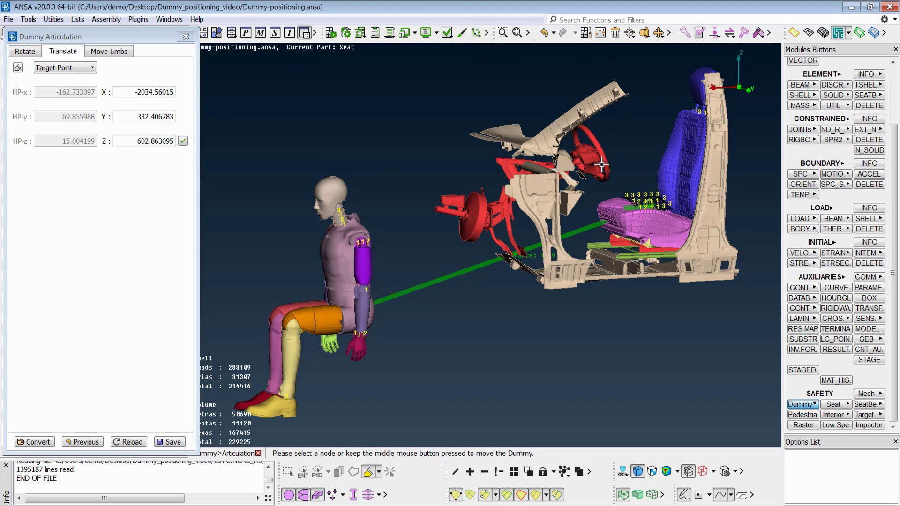
{"action": "left_click", "coordinate": [183, 141]}
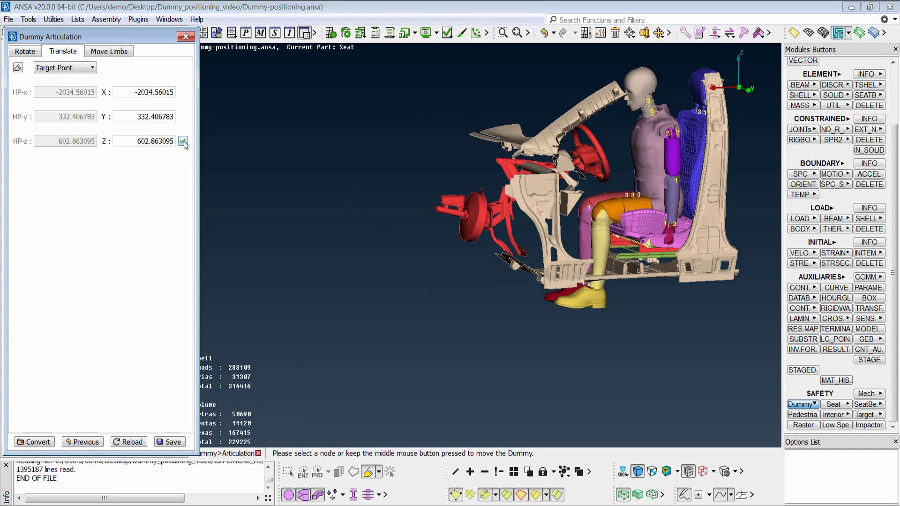
Switch to joint rotation and pick the left lower leg directly on the dummy
{"action": "left_click", "coordinate": [41, 50]}
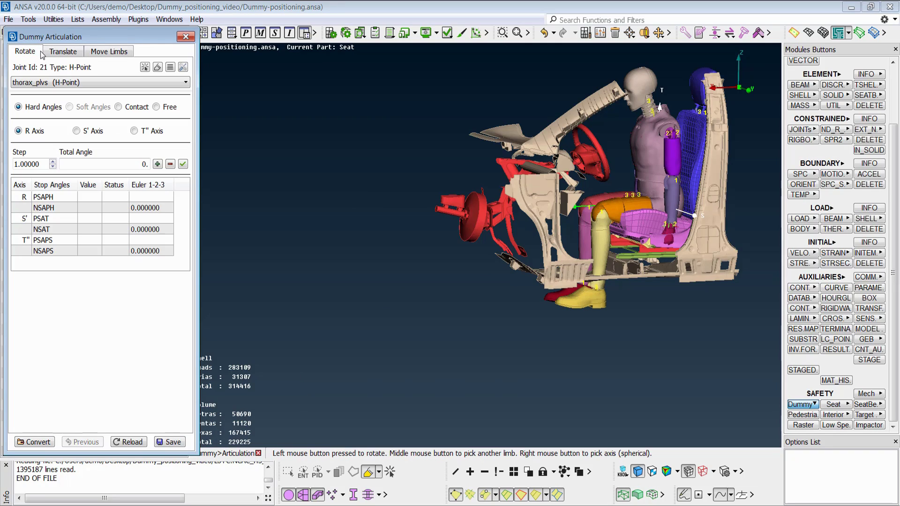
{"action": "left_click", "coordinate": [145, 67]}
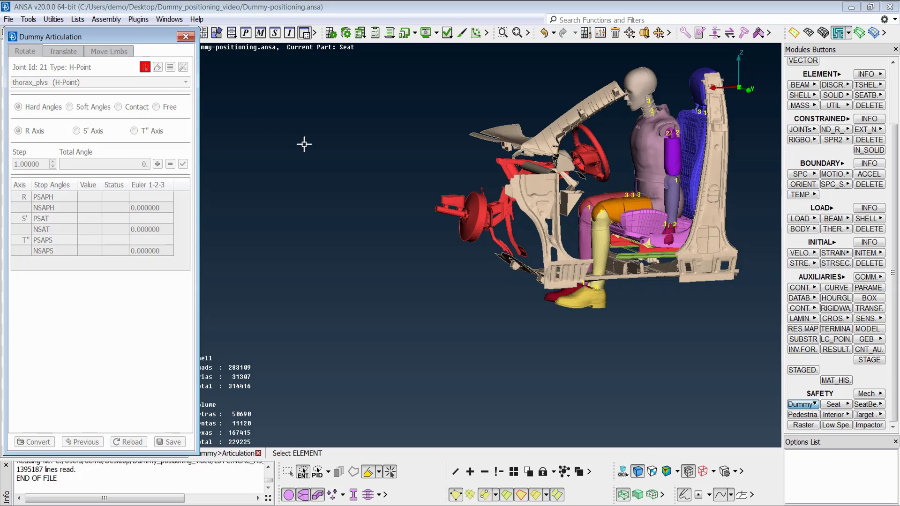
{"action": "left_click", "coordinate": [604, 235]}
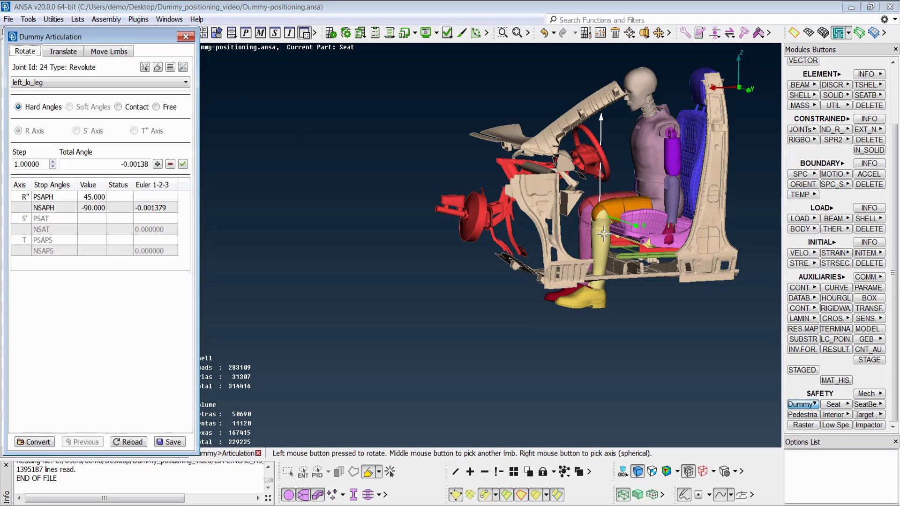
Choose neck_head by name, and display the limb hierarchy as a tree with left_shldr selected
{"action": "left_click", "coordinate": [185, 83]}
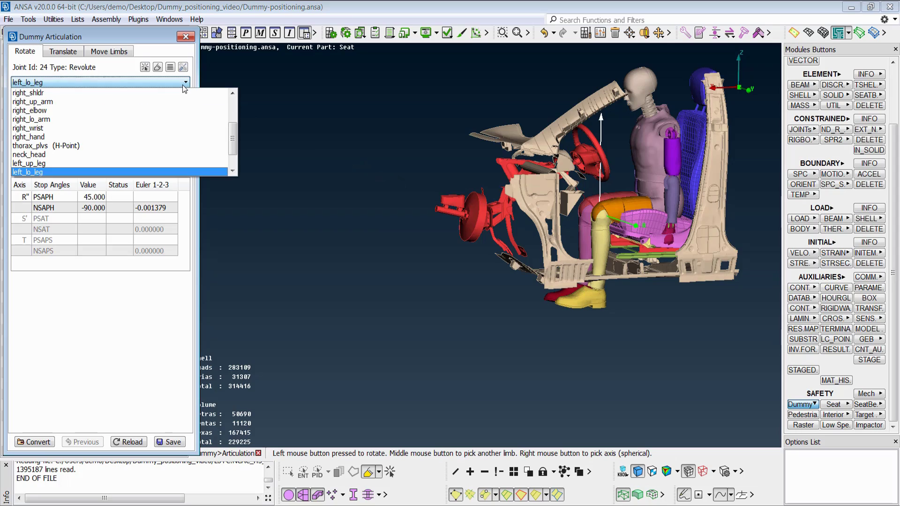
{"action": "left_click", "coordinate": [181, 155]}
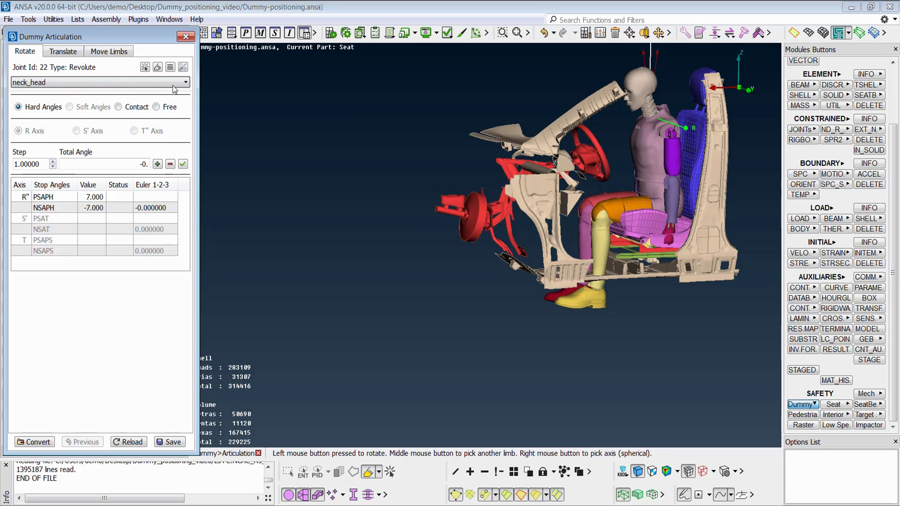
{"action": "left_click", "coordinate": [170, 68]}
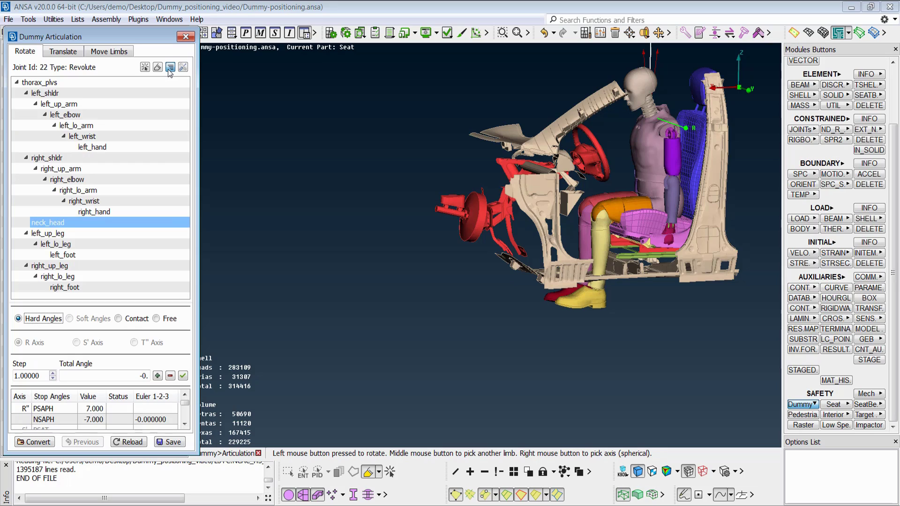
{"action": "left_click", "coordinate": [165, 93]}
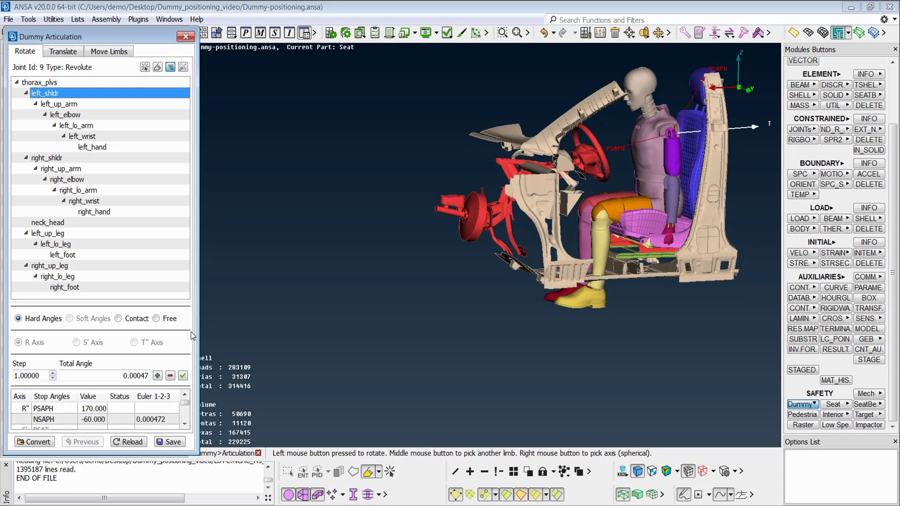
Rotate thorax_plvs freehand about the S' axis to about -13.9 degrees, leaning the dummy towards the backrest
{"action": "left_click", "coordinate": [45, 84]}
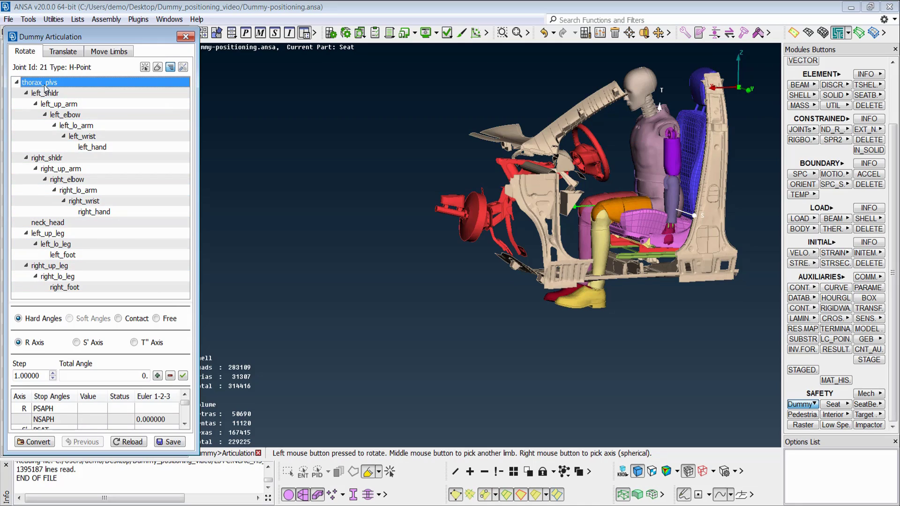
{"action": "left_click", "coordinate": [95, 343]}
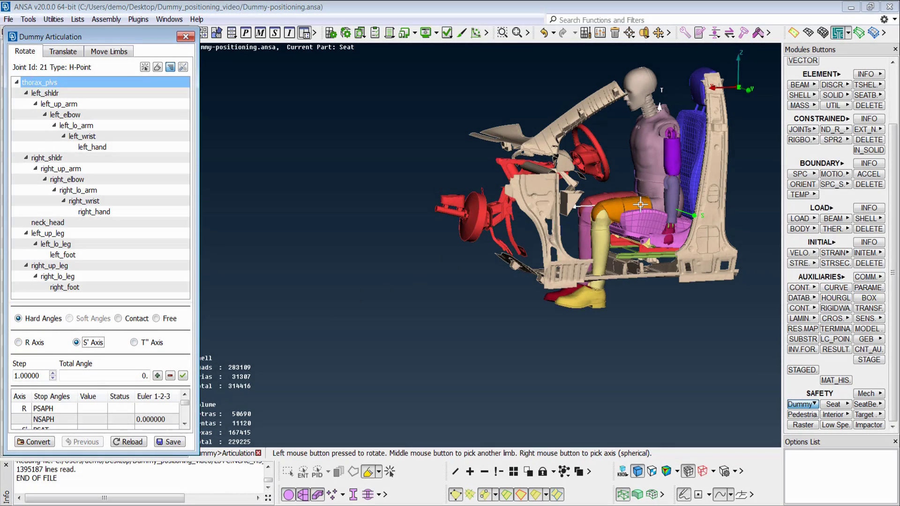
{"action": "left_click_drag", "start_coordinate": [640, 204], "coordinate": [620, 186]}
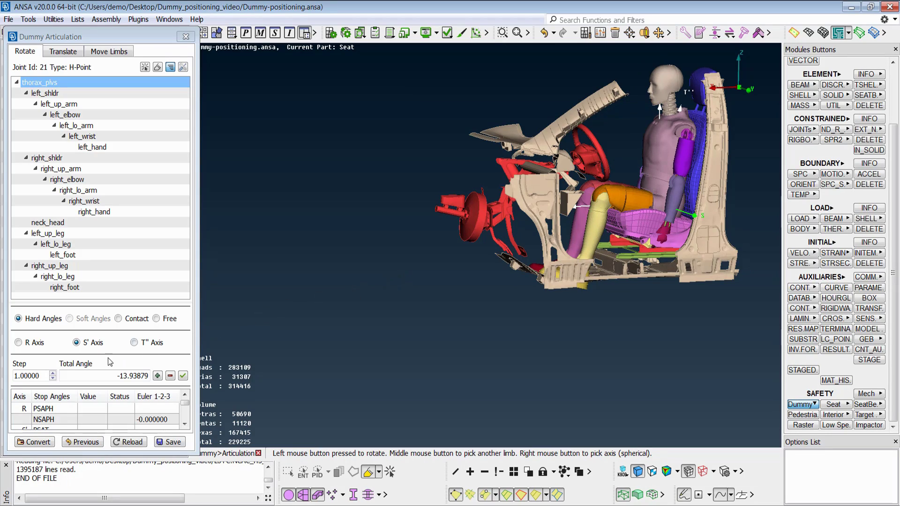
Set the rotation step to 4 and the total S' axis angle of thorax_plvs to -12
{"action": "left_click", "coordinate": [52, 373]}
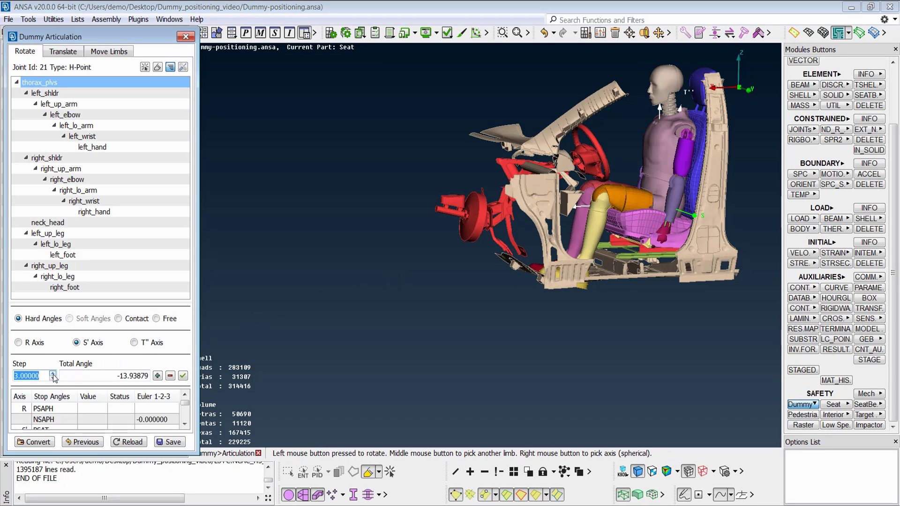
{"action": "left_click_drag", "start_coordinate": [112, 375], "coordinate": [189, 375]}
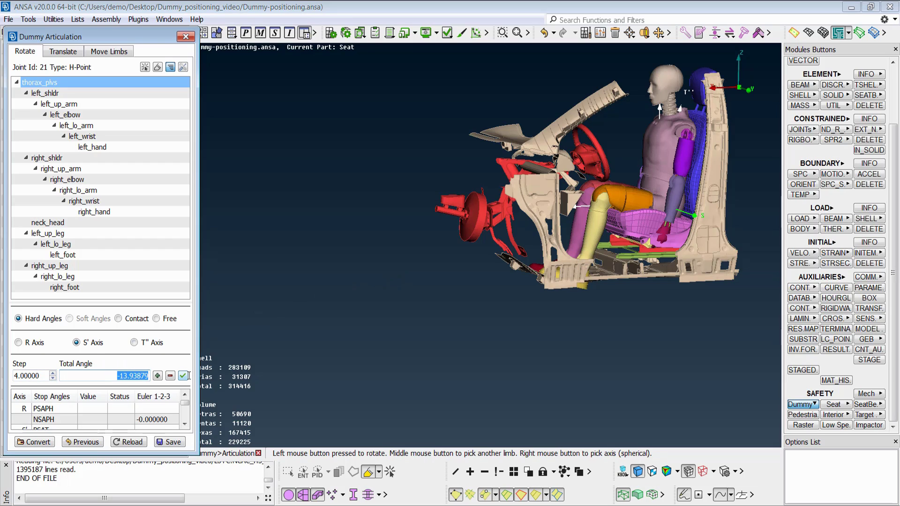
{"action": "type", "text": "-12"}
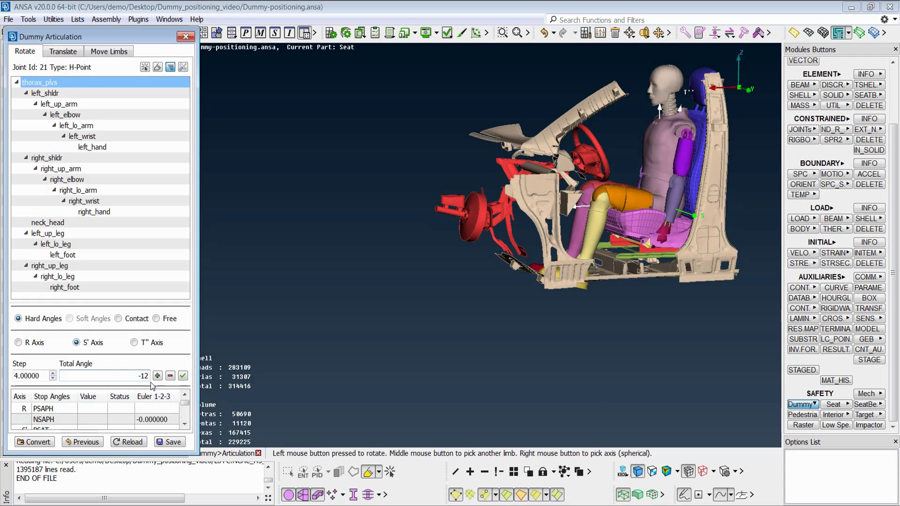
{"action": "key", "text": "Return"}
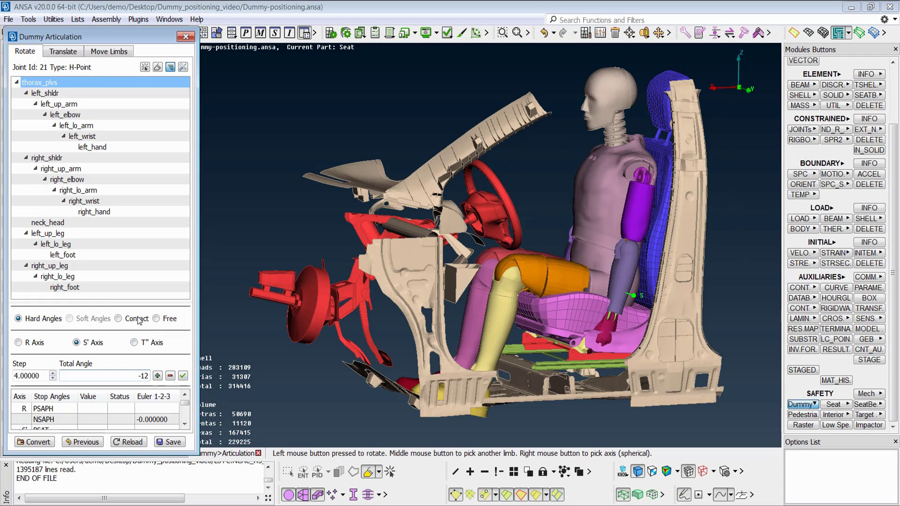
Raise the left arm towards the steering wheel by rotating left_shldr to about 64.7 degrees and left_up_arm to about 10 degrees
{"action": "left_click", "coordinate": [45, 93]}
{"action": "left_click_drag", "start_coordinate": [640, 230], "coordinate": [545, 118]}
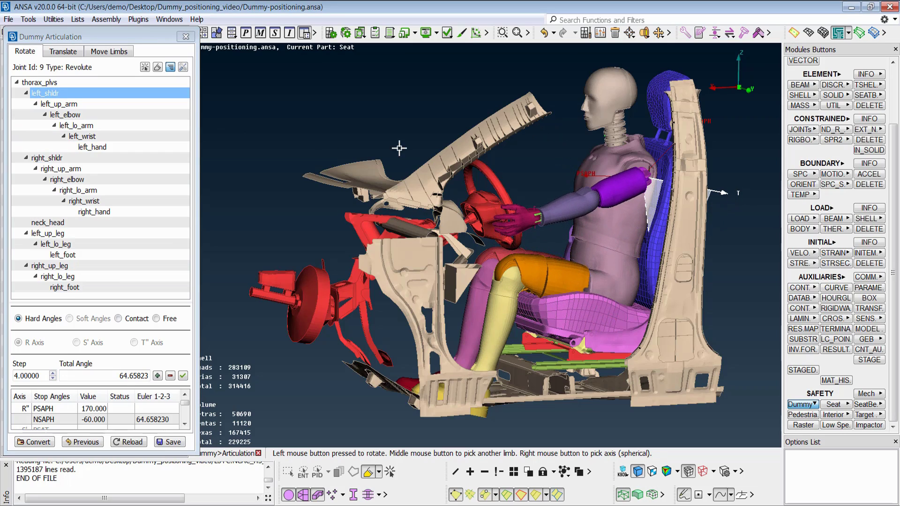
{"action": "left_click", "coordinate": [145, 125]}
{"action": "left_click_drag", "start_coordinate": [552, 214], "coordinate": [528, 186]}
{"action": "key", "text": "Up"}
{"action": "key", "text": "Up"}
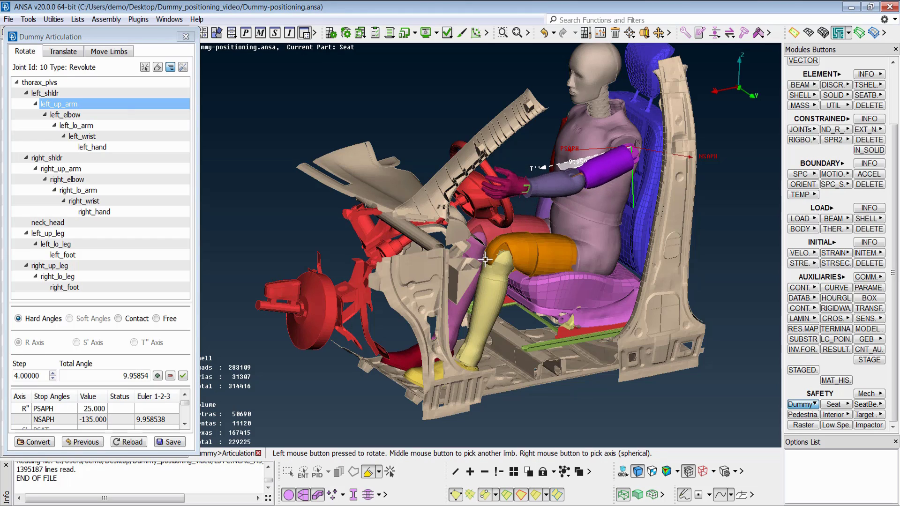
Raise the right arm towards the steering wheel by rotating right_shldr to about -61.4 degrees, right_lo_arm to about 21.6 and right_up_arm to about -9.1
{"action": "left_click_drag", "start_coordinate": [473, 266], "coordinate": [546, 281], "text": "ctrl"}
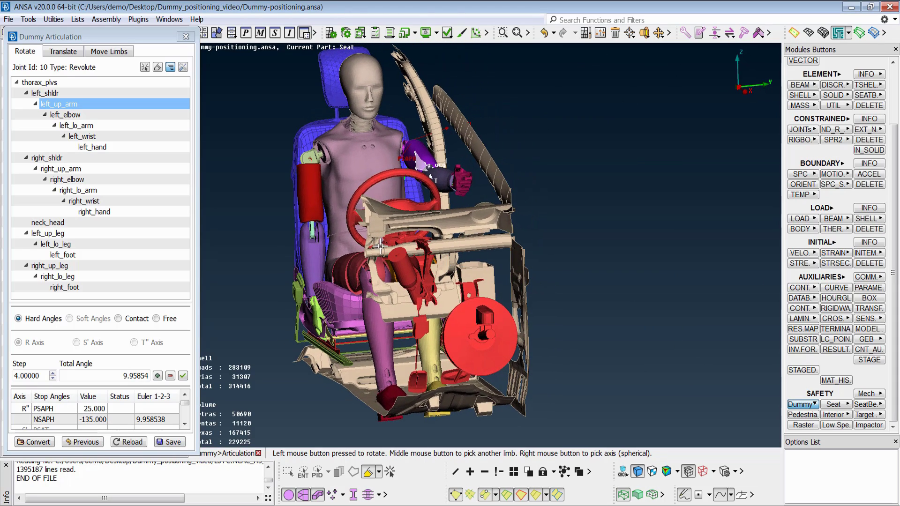
{"action": "left_click", "coordinate": [131, 160]}
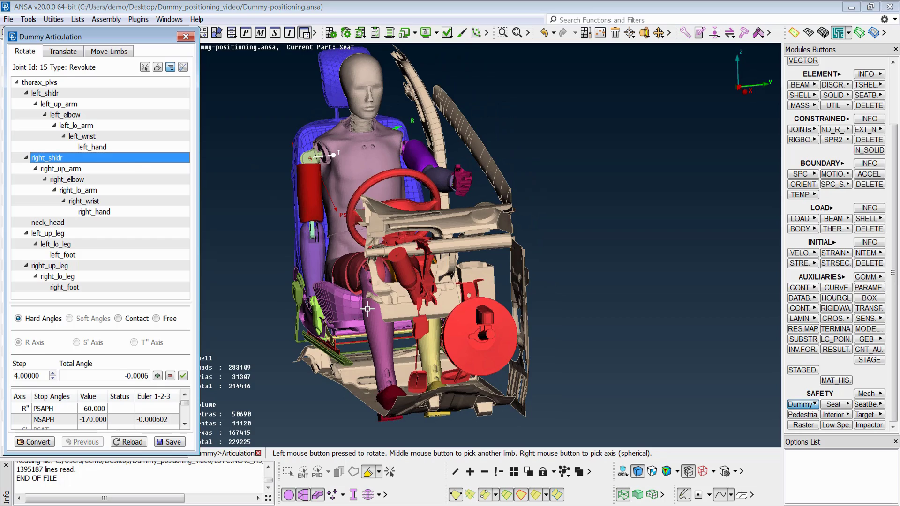
{"action": "left_click_drag", "start_coordinate": [367, 309], "coordinate": [341, 167], "text": "ctrl"}
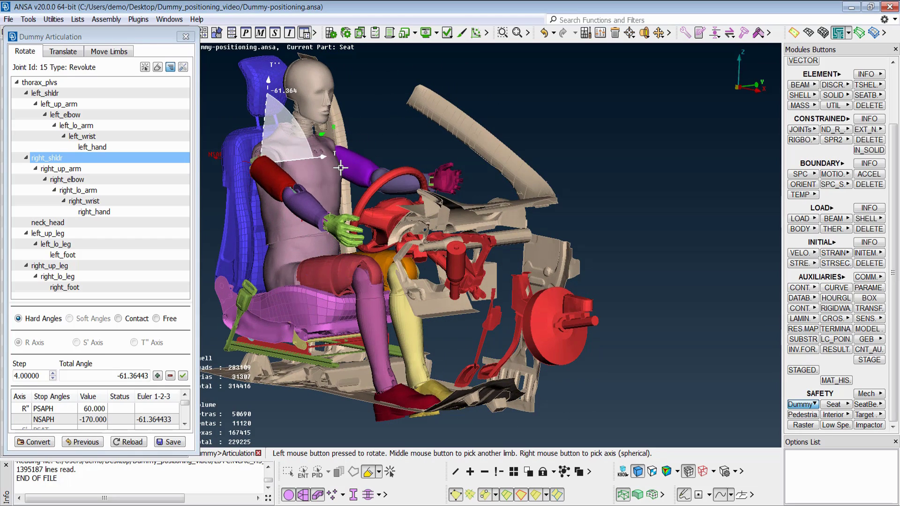
{"action": "left_click", "coordinate": [136, 190]}
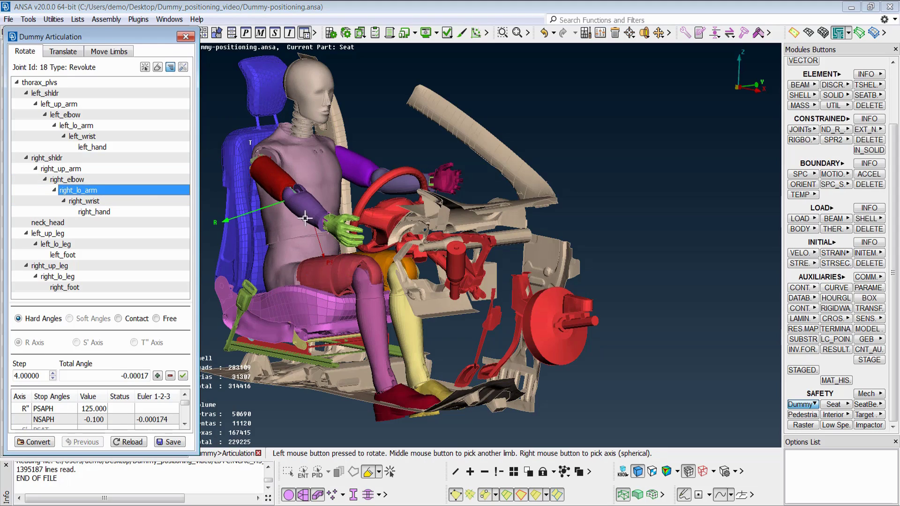
{"action": "left_click", "coordinate": [162, 171]}
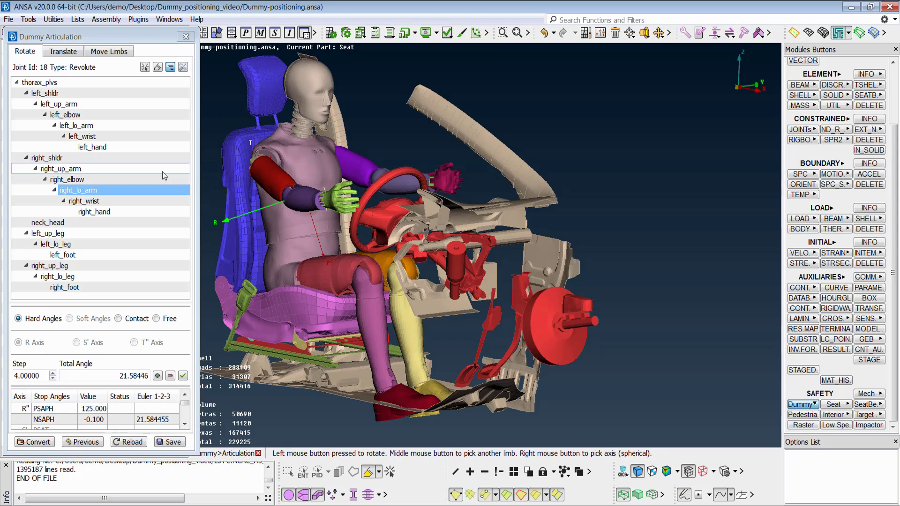
{"action": "left_click_drag", "start_coordinate": [301, 194], "coordinate": [347, 244]}
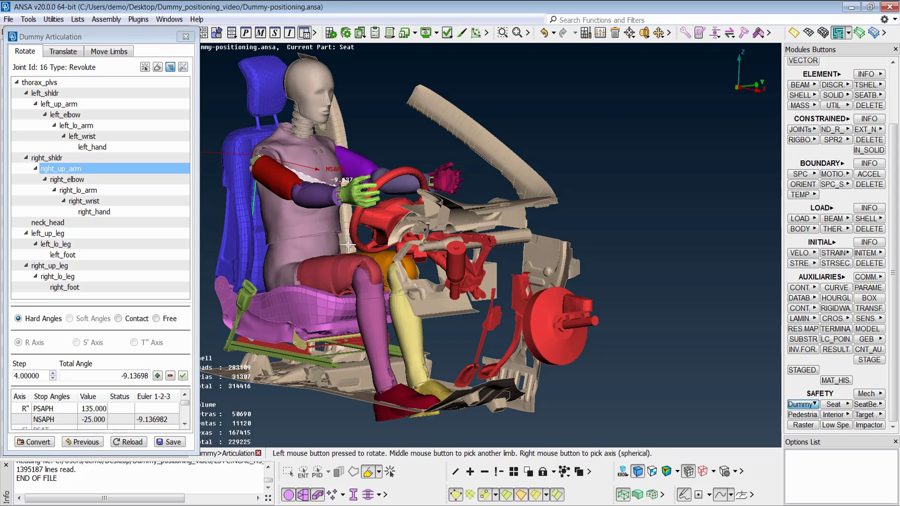
Extend the lower legs towards the pedals in side view, rotating right_lo_leg to about 27.6 degrees and left_lo_leg to about -27.6 degrees
{"action": "key", "text": "F2"}
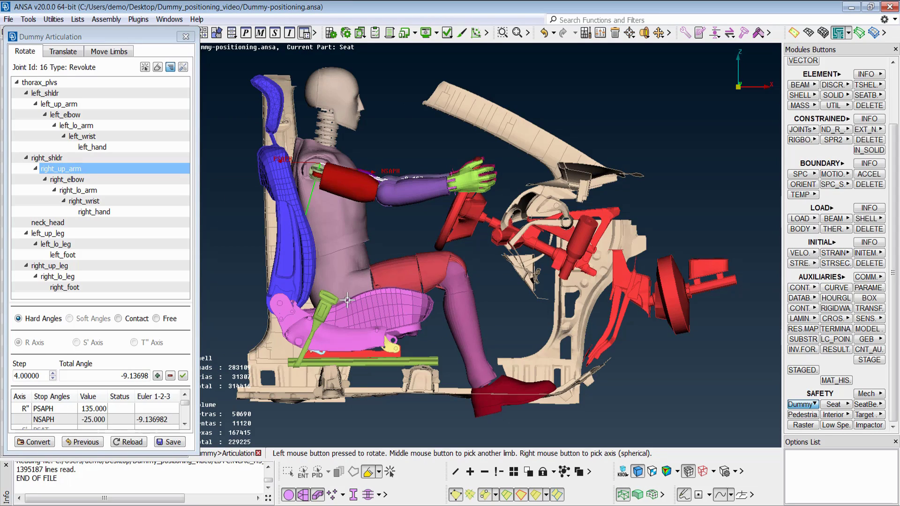
{"action": "left_click", "coordinate": [172, 276]}
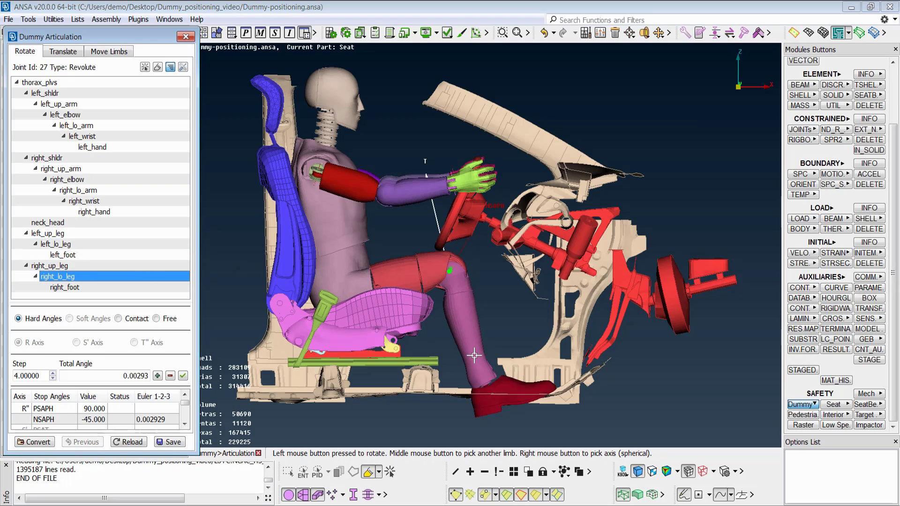
{"action": "left_click_drag", "start_coordinate": [474, 355], "coordinate": [475, 340]}
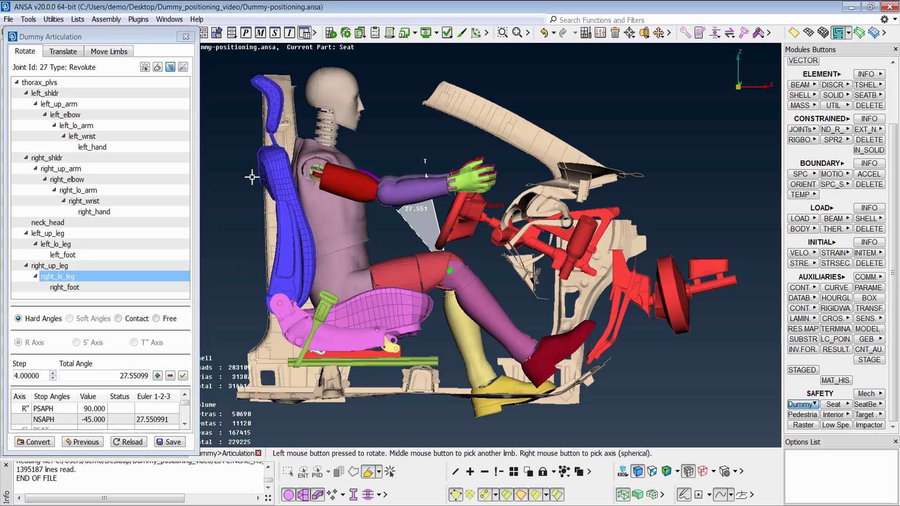
{"action": "middle_click", "coordinate": [449, 331]}
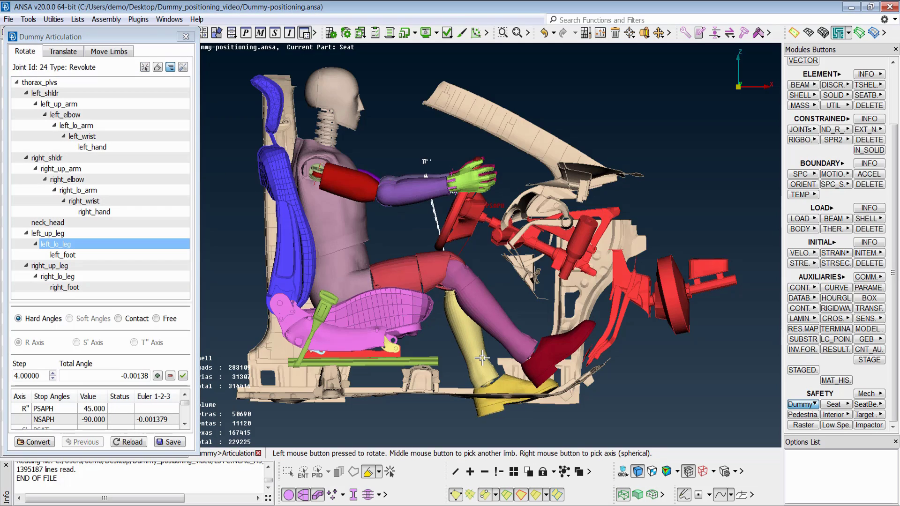
{"action": "left_click_drag", "start_coordinate": [482, 359], "coordinate": [538, 377]}
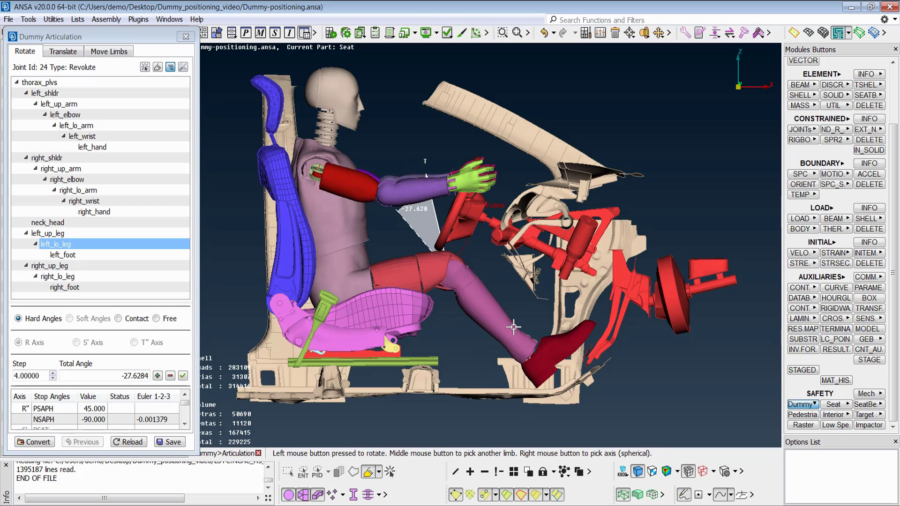
Rotate right_foot about its R axis to about -9.6 degrees to align it with the pedal
{"action": "middle_click", "coordinate": [577, 347]}
{"action": "scroll", "coordinate": [581, 355], "scroll_direction": "up", "scroll_amount": 5}
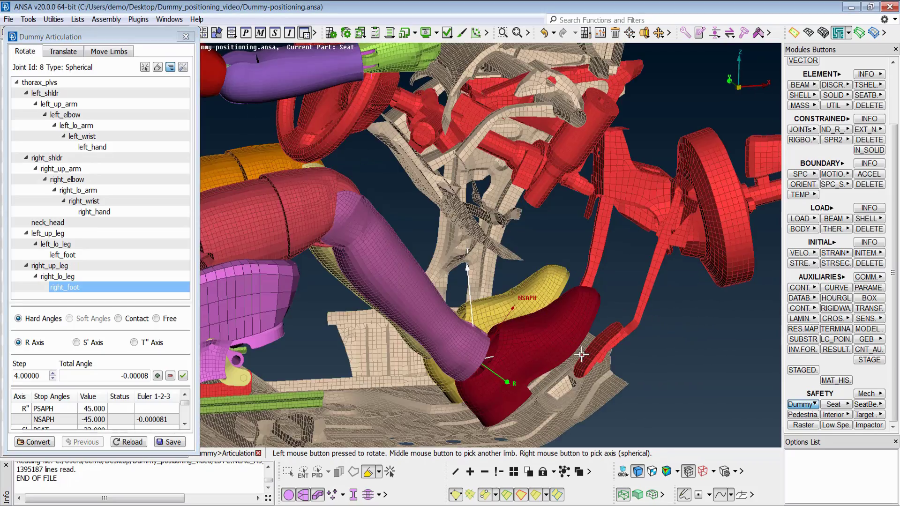
{"action": "scroll", "coordinate": [578, 346], "scroll_direction": "up", "scroll_amount": 2}
{"action": "left_click_drag", "start_coordinate": [570, 305], "coordinate": [591, 313]}
{"action": "scroll", "coordinate": [588, 316], "scroll_direction": "up", "scroll_amount": 2}
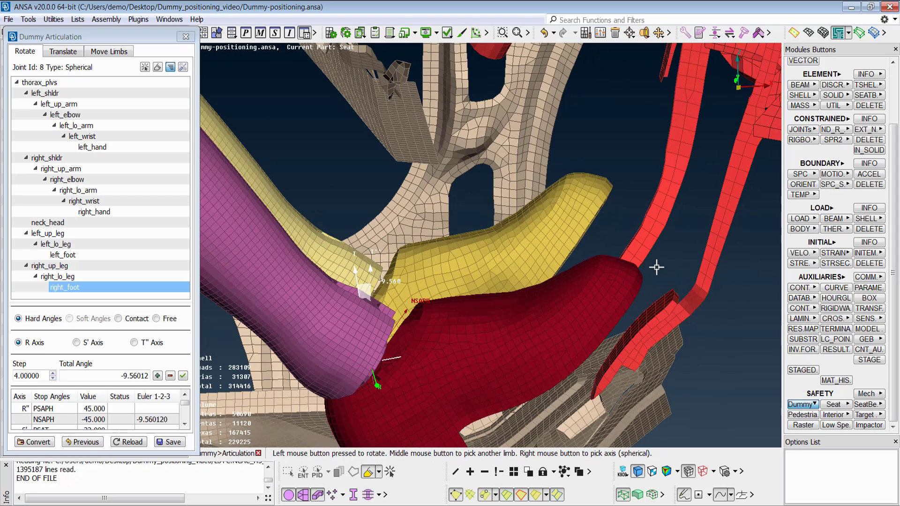
{"action": "scroll", "coordinate": [656, 267], "scroll_direction": "down", "scroll_amount": 3}
{"action": "scroll", "coordinate": [656, 267], "scroll_direction": "down", "scroll_amount": 3}
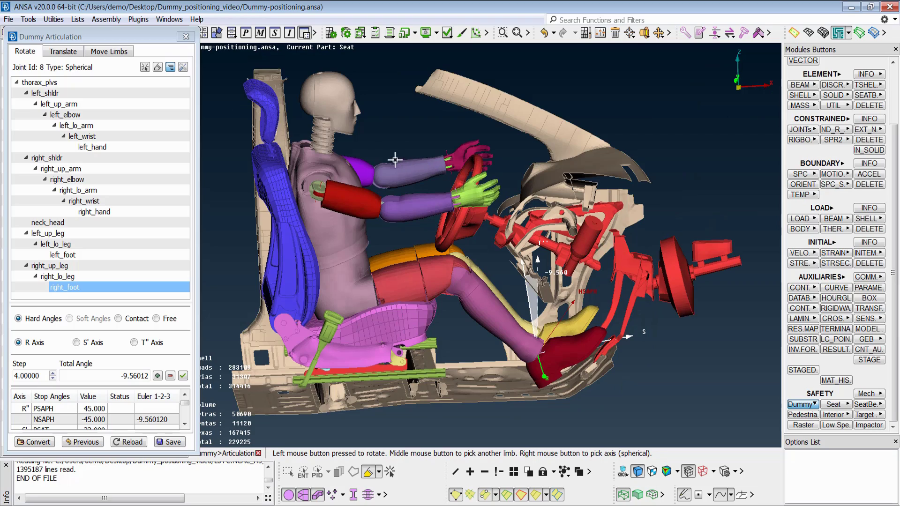
Pick the right_foot rigid body for limb movement and interactively move it closer to the pedal, ending interactive mode when it is placed
{"action": "left_click", "coordinate": [123, 54]}
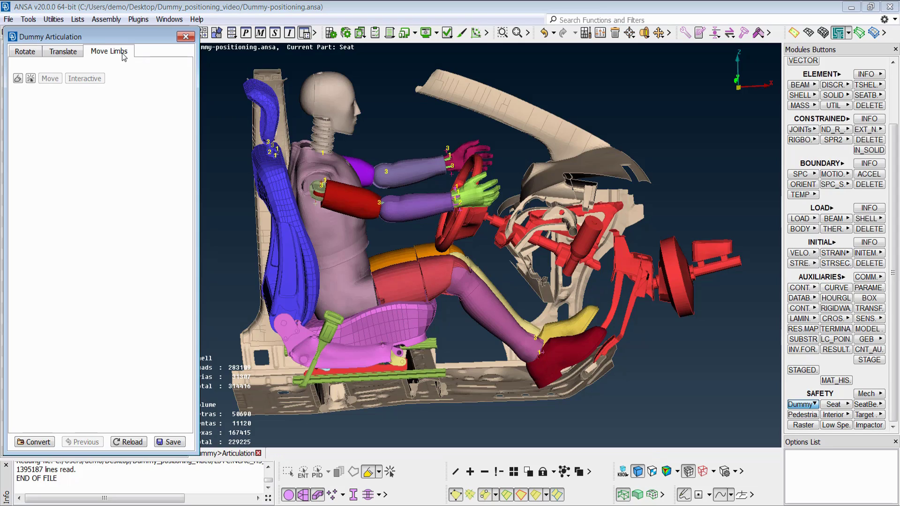
{"action": "left_click", "coordinate": [30, 78]}
{"action": "left_click", "coordinate": [570, 354]}
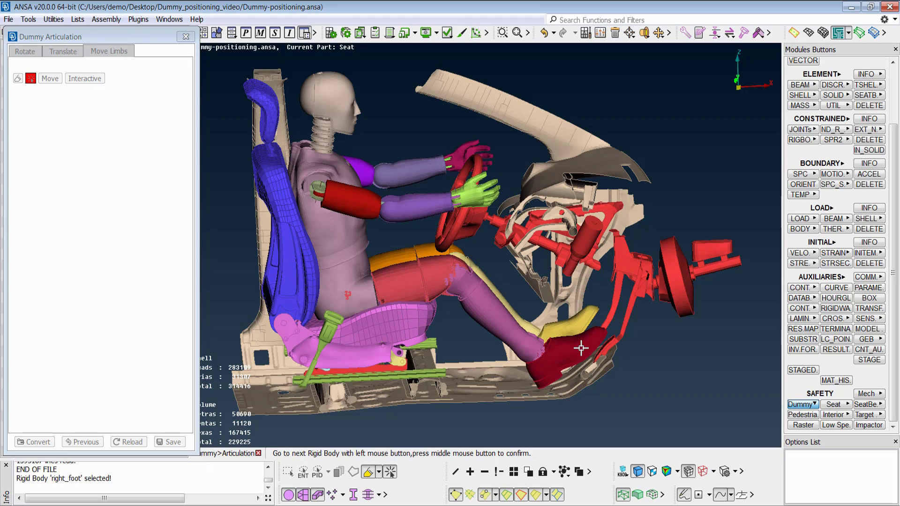
{"action": "middle_click", "coordinate": [581, 348]}
{"action": "left_click", "coordinate": [92, 79]}
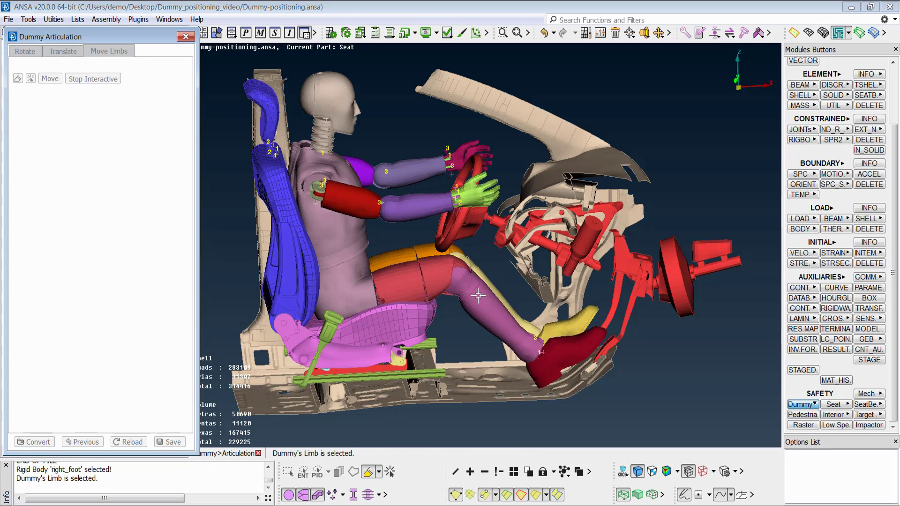
{"action": "scroll", "coordinate": [612, 337], "scroll_direction": "up", "scroll_amount": 5}
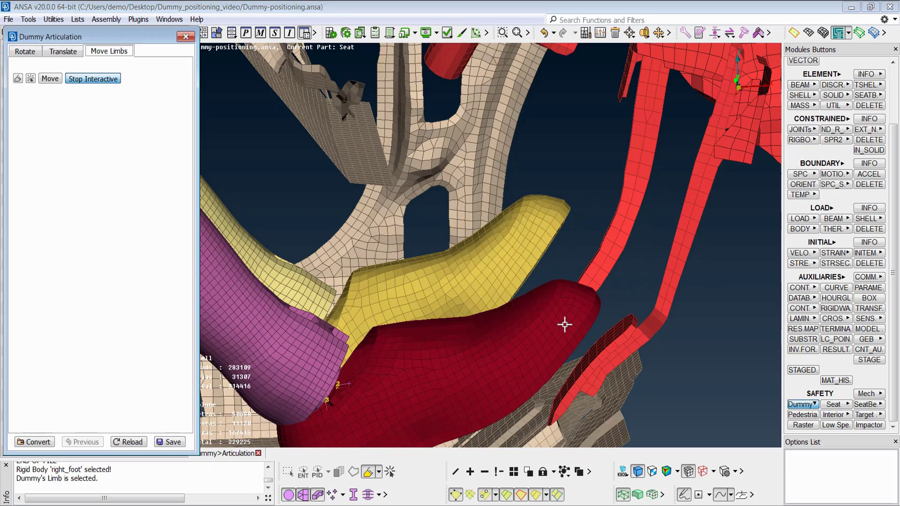
{"action": "left_click_drag", "start_coordinate": [564, 324], "coordinate": [635, 354]}
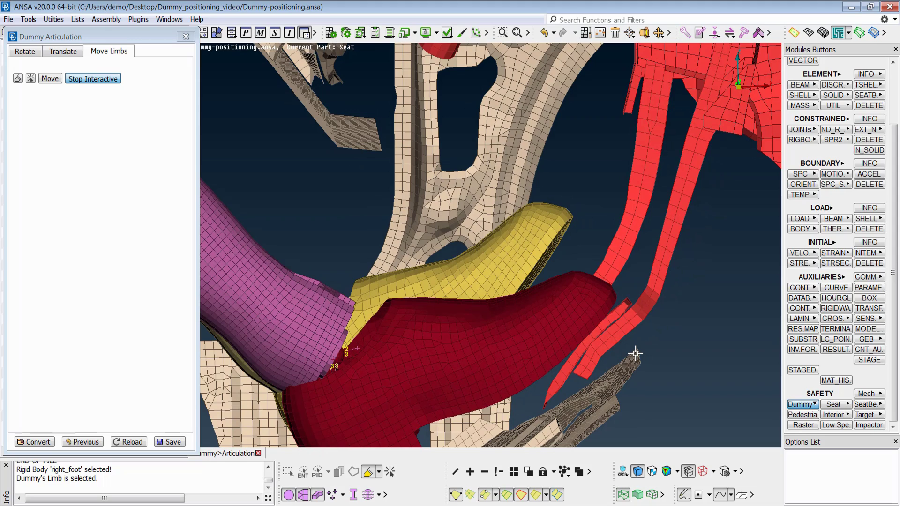
{"action": "scroll", "coordinate": [635, 353], "scroll_direction": "down", "scroll_amount": 4}
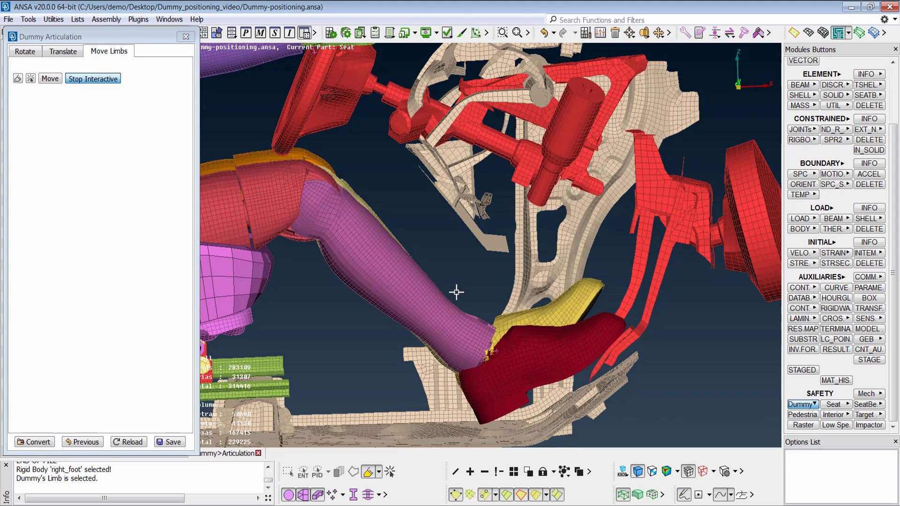
{"action": "left_click", "coordinate": [114, 79]}
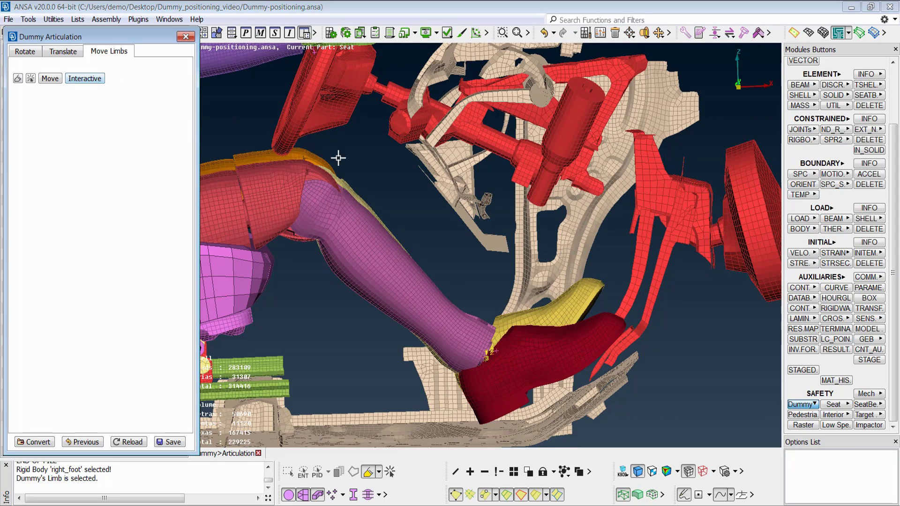
{"action": "key", "text": "f"}
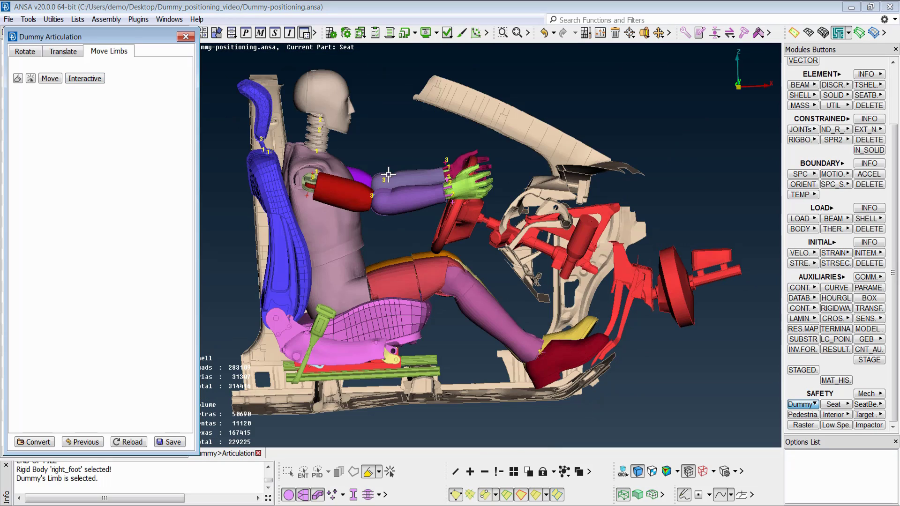
Save the current dummy posture as a kinetic position named Dummy_position
{"action": "left_click", "coordinate": [174, 443]}
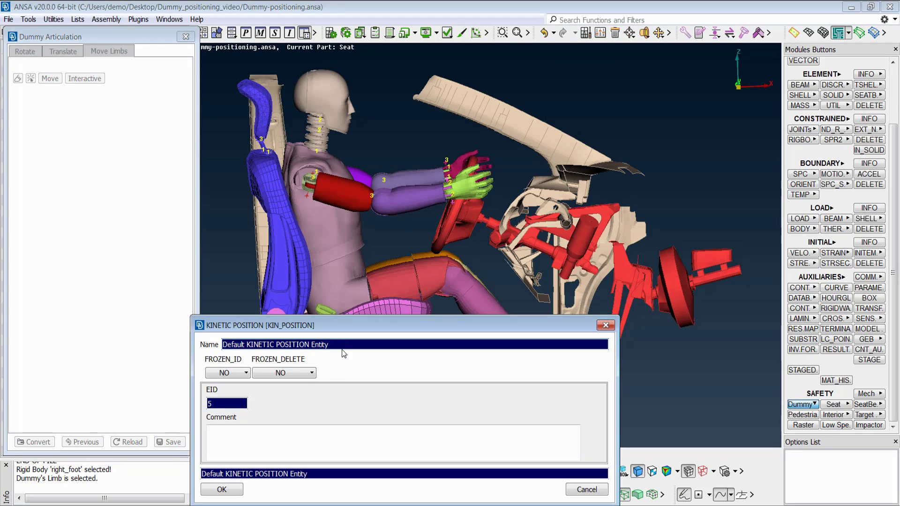
{"action": "type", "text": "Dummy_position"}
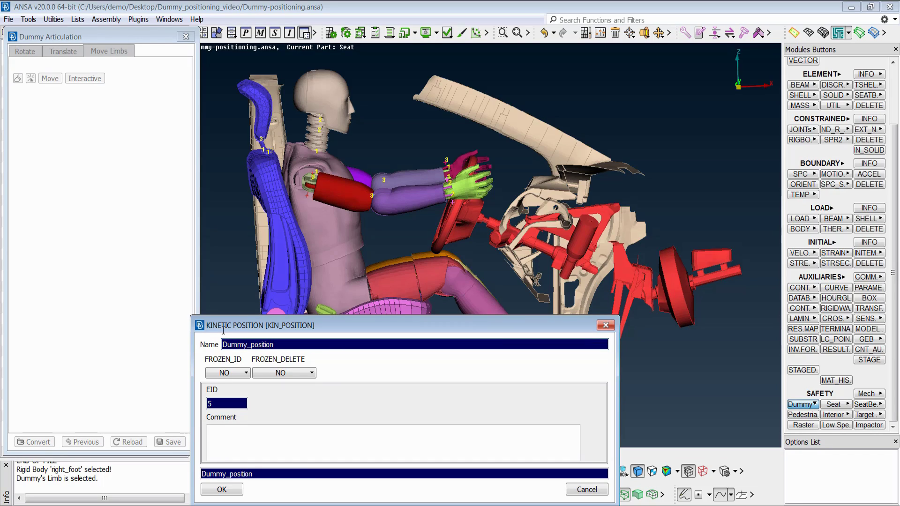
{"action": "left_click", "coordinate": [232, 495]}
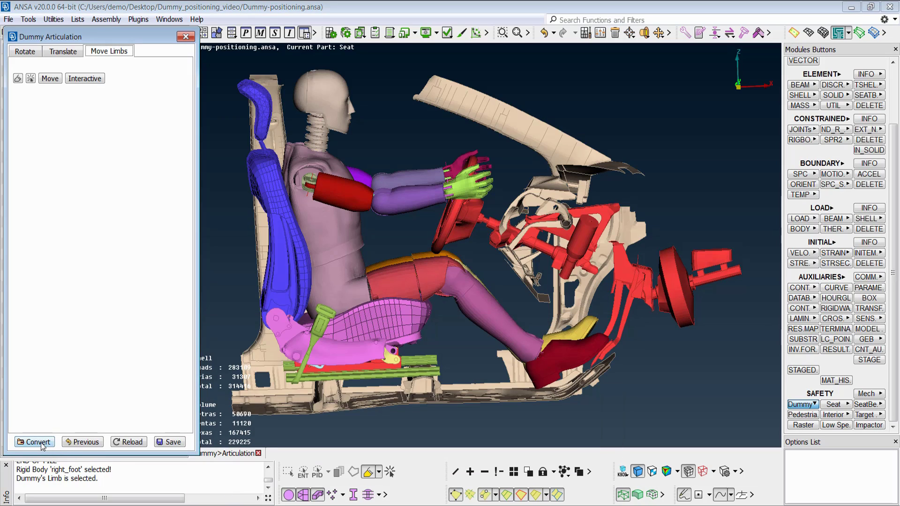
Convert the positioned dummy and save the output as the LS-DYNA file Dummy-positioning.key
{"action": "left_click", "coordinate": [37, 442]}
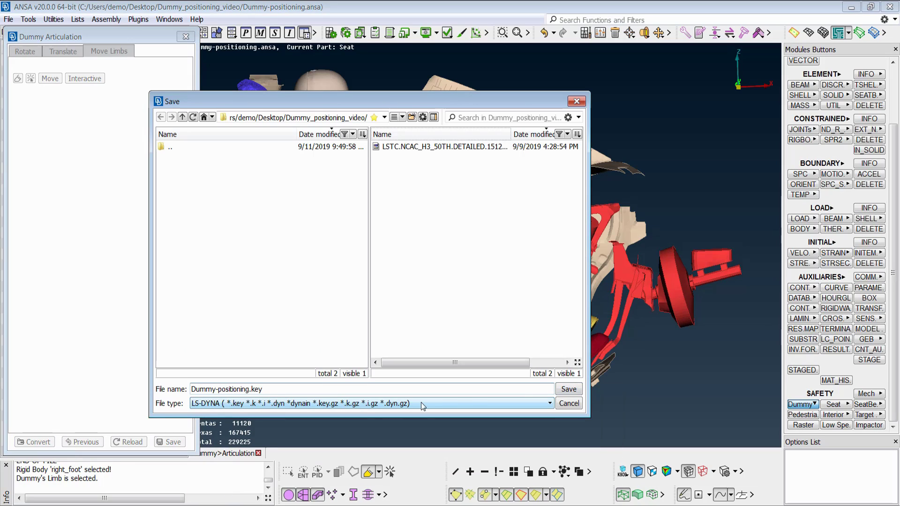
{"action": "left_click", "coordinate": [568, 389]}
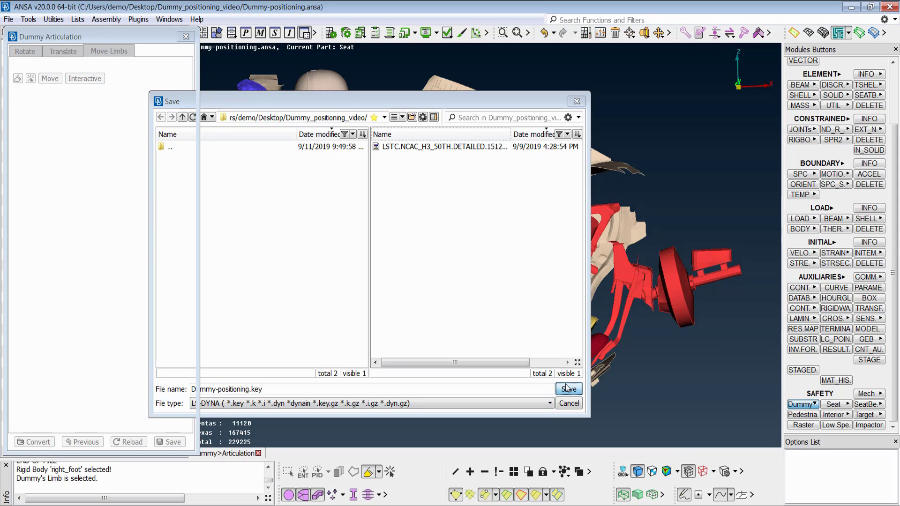
{"action": "left_click", "coordinate": [568, 389]}
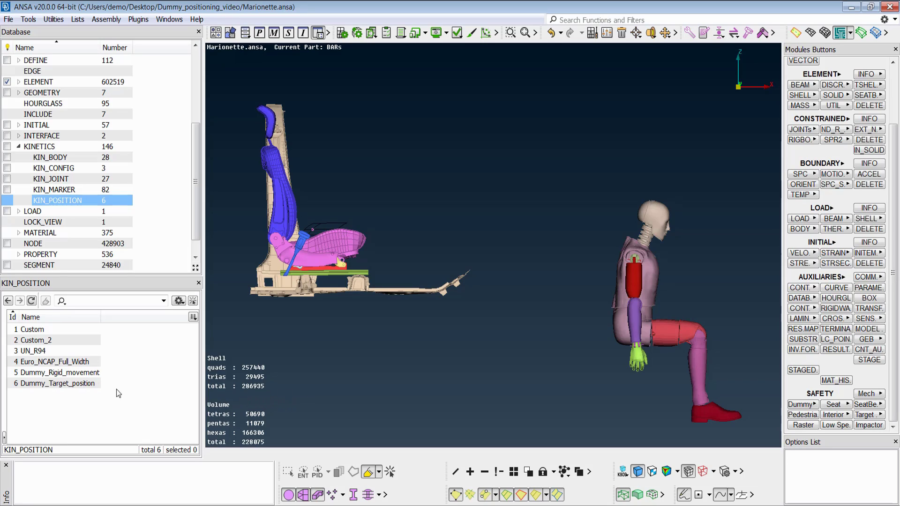
Move the dummy in the Marionette model to the kinetic position Dummy_Rigid_movement
{"action": "left_click", "coordinate": [95, 387]}
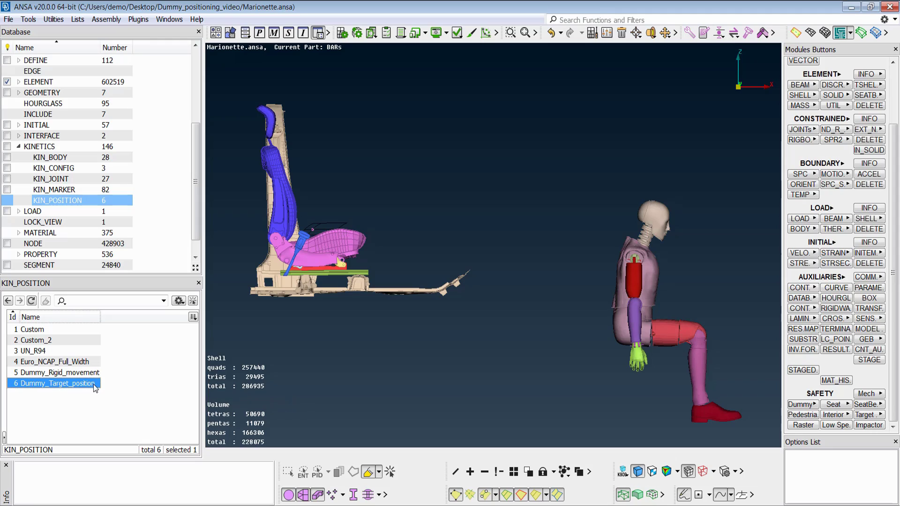
{"action": "left_click", "coordinate": [93, 375]}
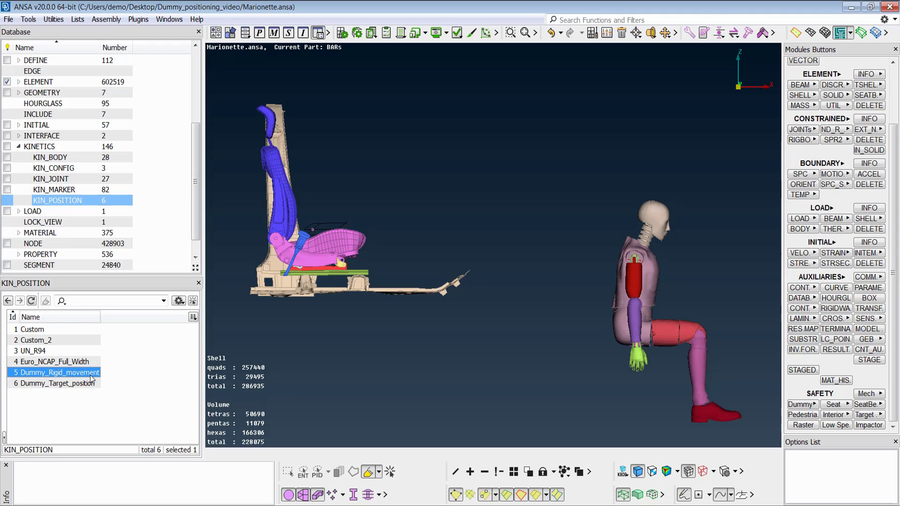
{"action": "right_click", "coordinate": [92, 374]}
{"action": "left_click", "coordinate": [134, 484]}
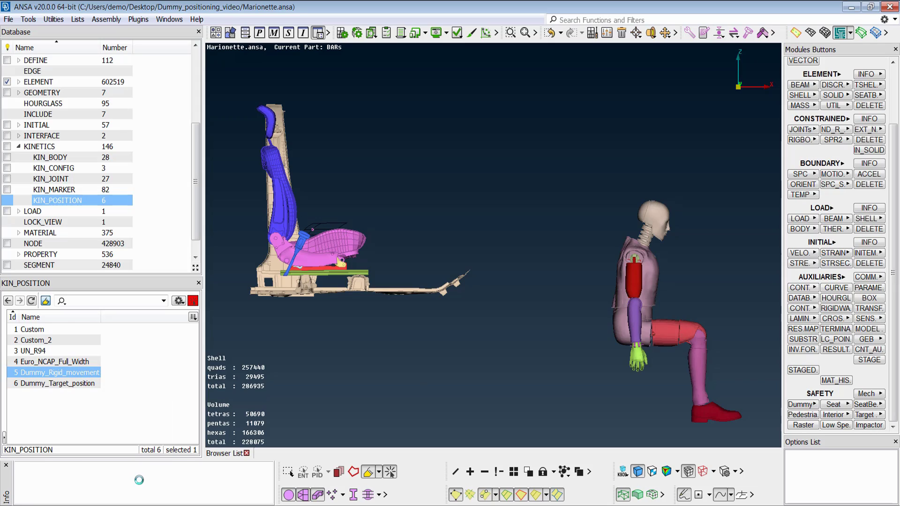
Move the dummy to the kinetic position Dummy_Target_position and fit the model in the view
{"action": "left_click", "coordinate": [87, 387]}
{"action": "right_click", "coordinate": [88, 387]}
{"action": "left_click", "coordinate": [139, 496]}
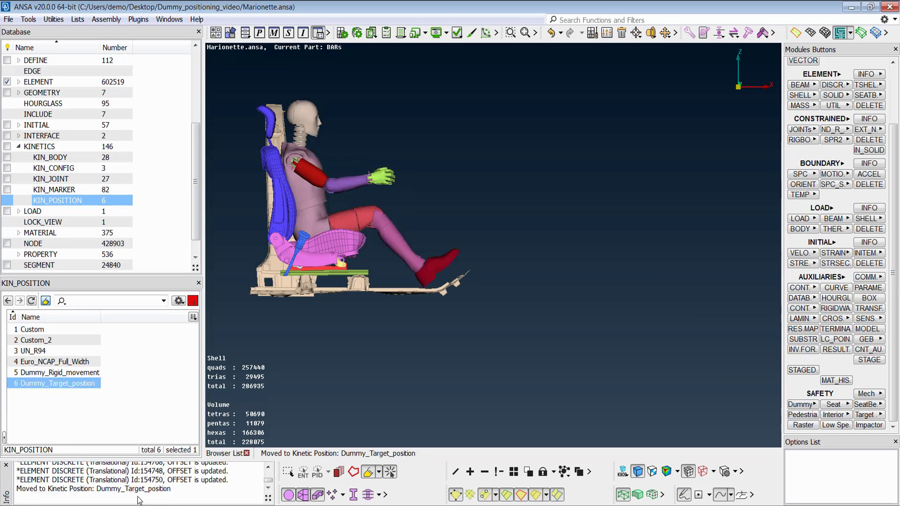
{"action": "key", "text": "f"}
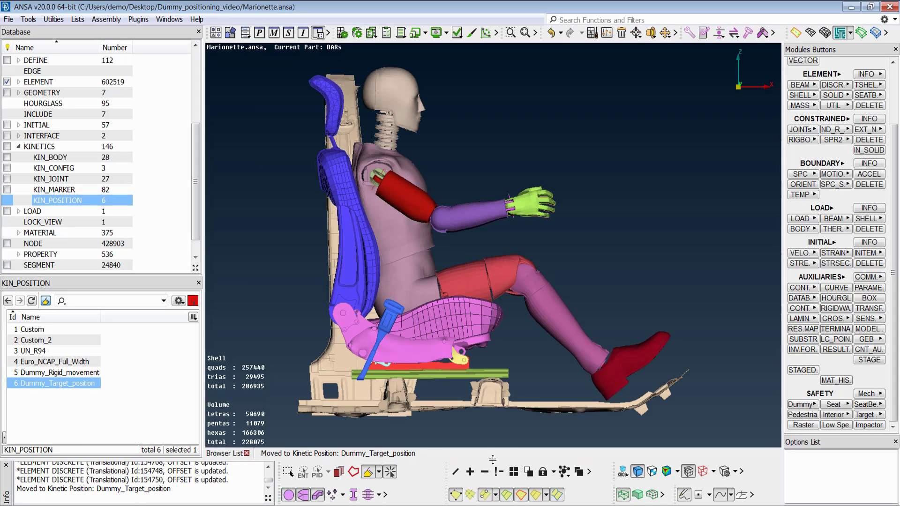
Start Marionette positioning of the dummy towards Dummy_Target_position and treat the thorax_plvs body as rigid
{"action": "left_click", "coordinate": [791, 405]}
{"action": "left_click", "coordinate": [798, 440]}
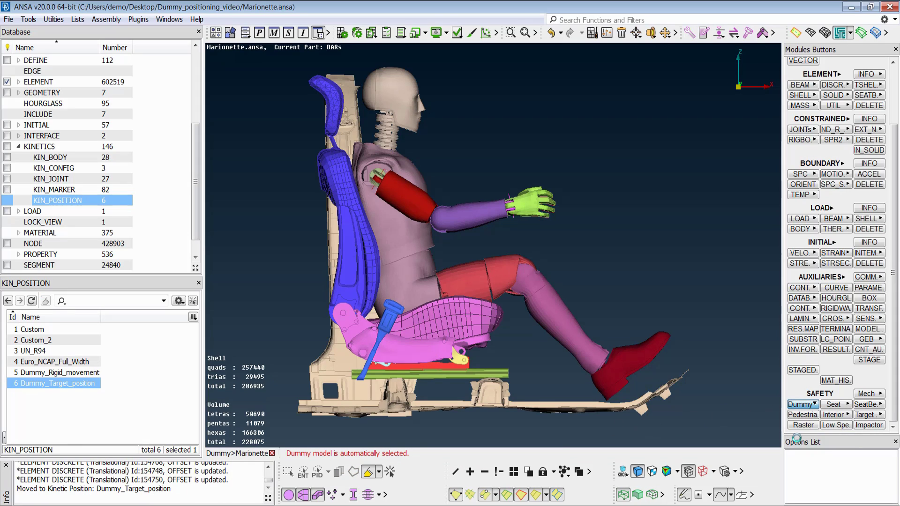
{"action": "left_click", "coordinate": [646, 116]}
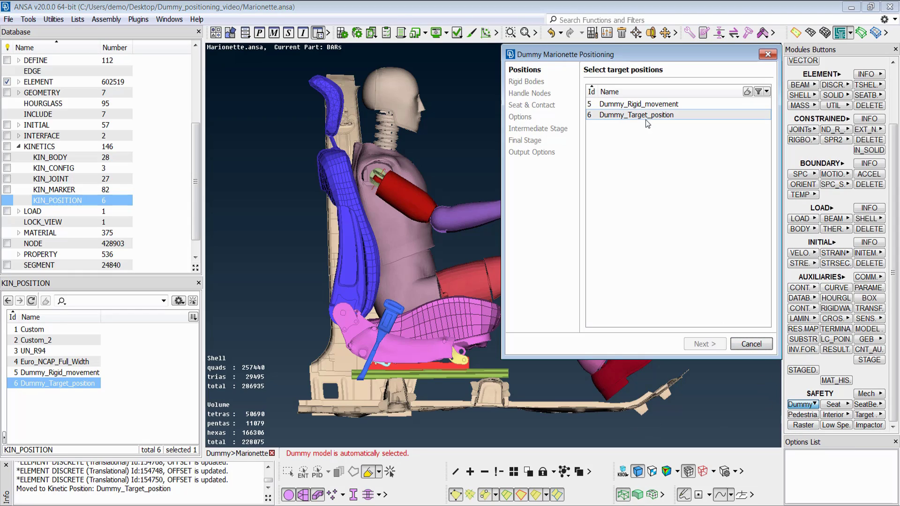
{"action": "left_click", "coordinate": [719, 346]}
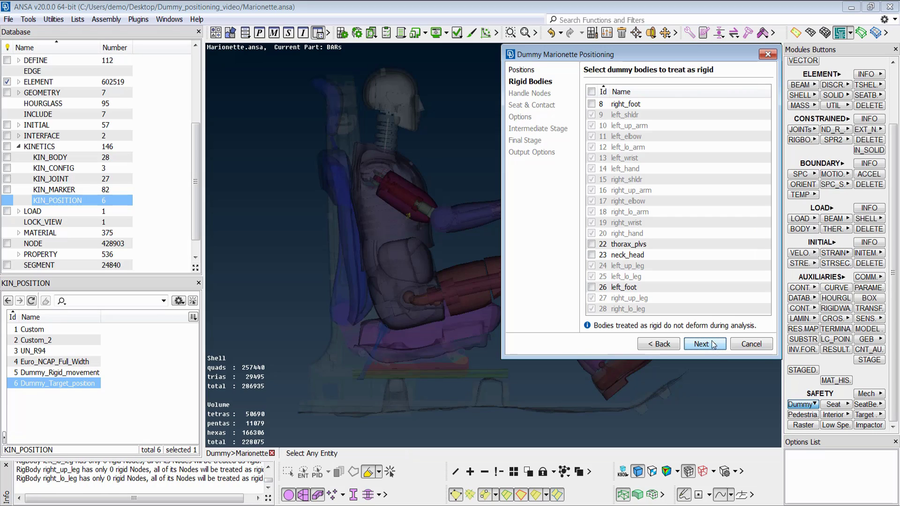
{"action": "left_click", "coordinate": [593, 245]}
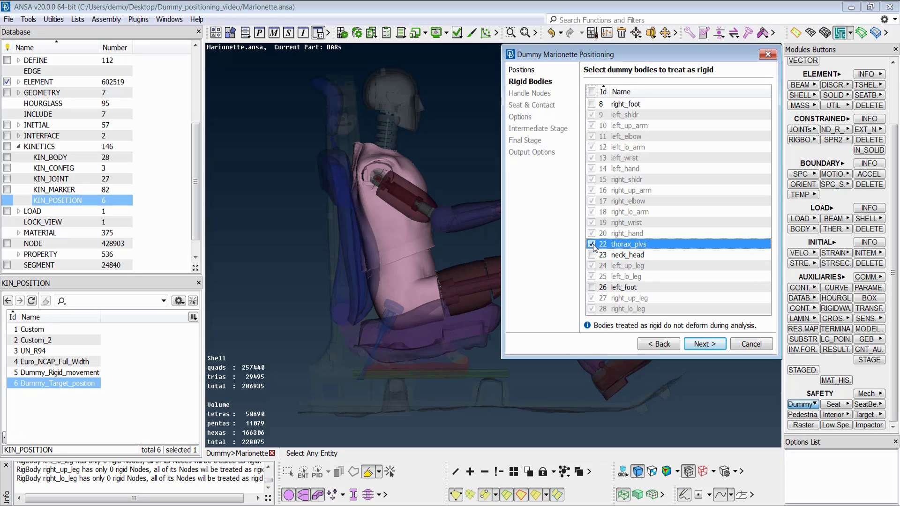
{"action": "left_click", "coordinate": [696, 344]}
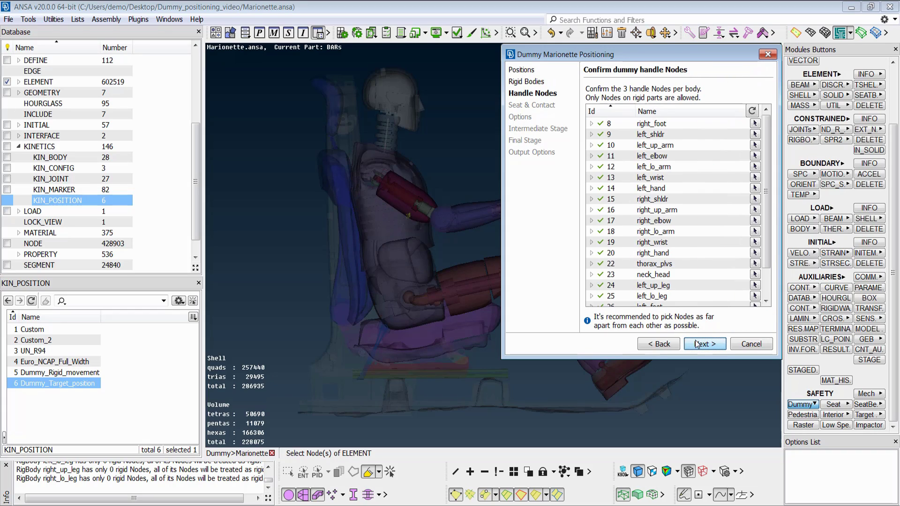
Check the handle nodes of right_shldr, then accept the dummy's handle nodes and the Dummy only Marionette mode
{"action": "left_click", "coordinate": [591, 200]}
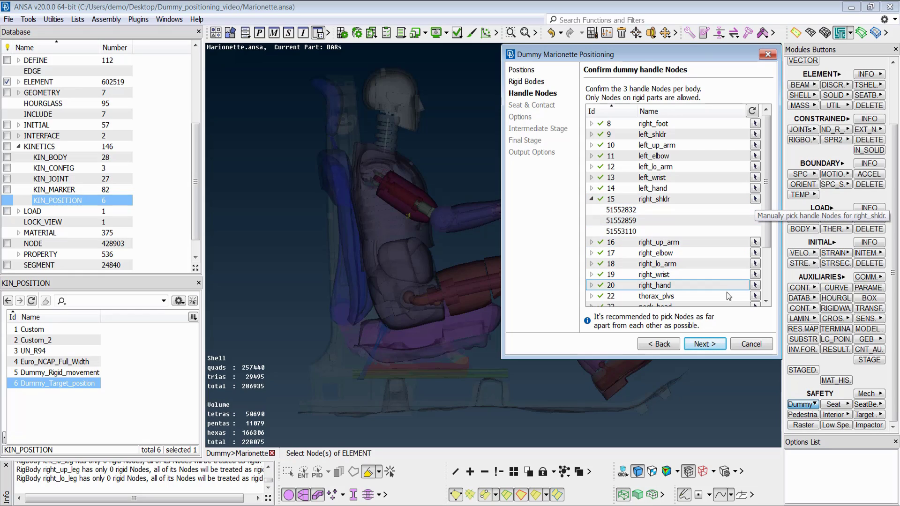
{"action": "left_click", "coordinate": [714, 344]}
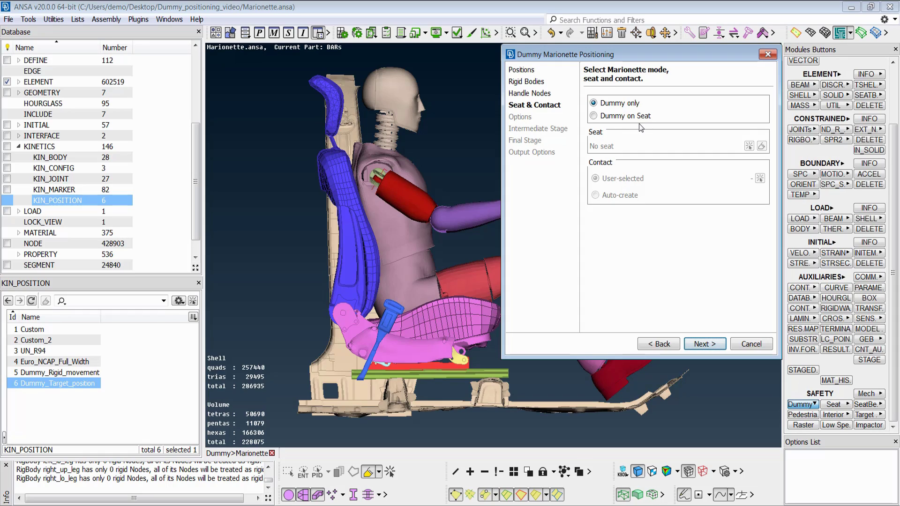
{"action": "left_click", "coordinate": [698, 344]}
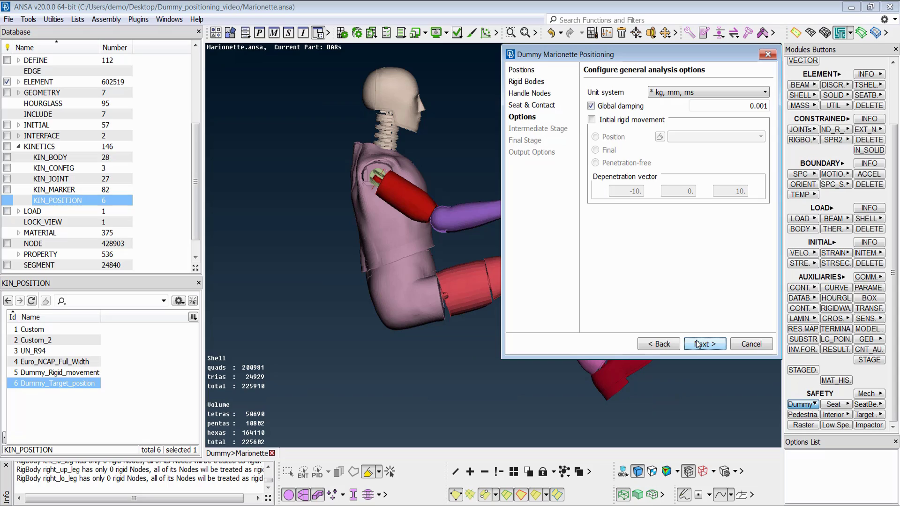
Enable initial rigid movement in the general analysis options, using Dummy_Rigid_movement as its position
{"action": "left_click", "coordinate": [591, 120]}
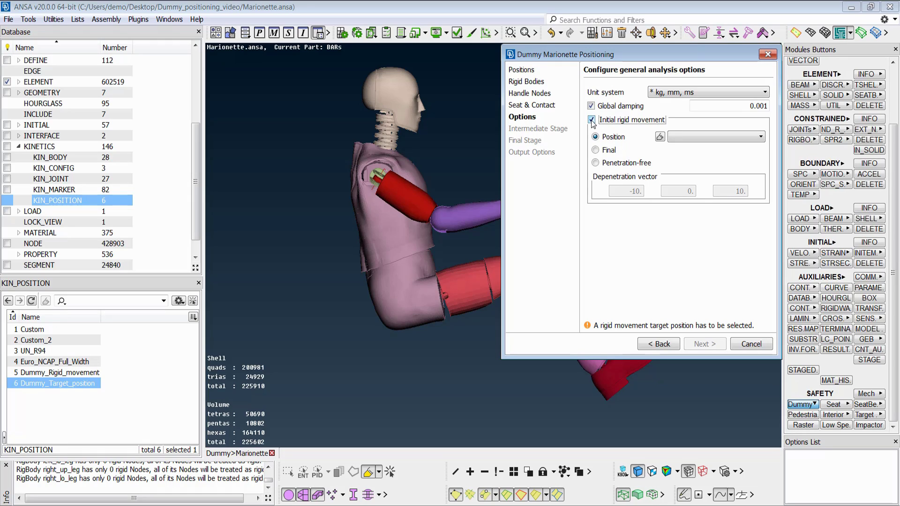
{"action": "left_click", "coordinate": [674, 137]}
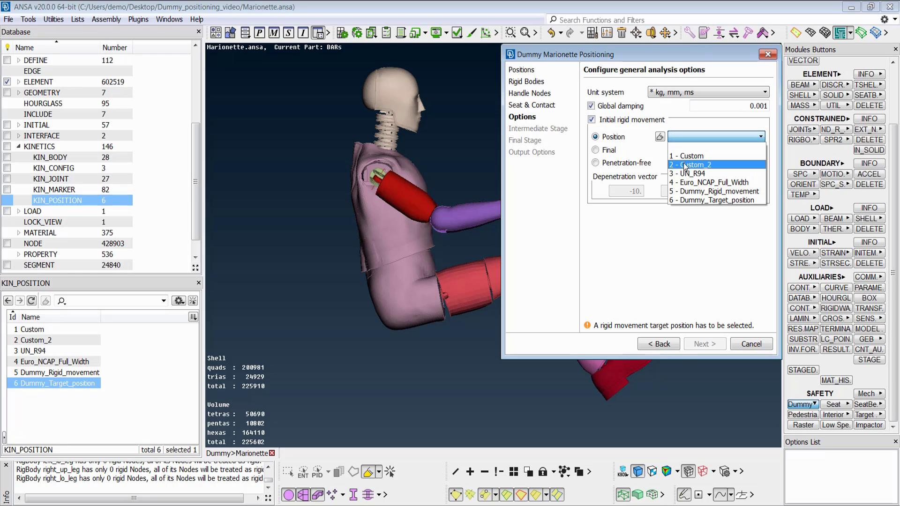
{"action": "left_click", "coordinate": [690, 191]}
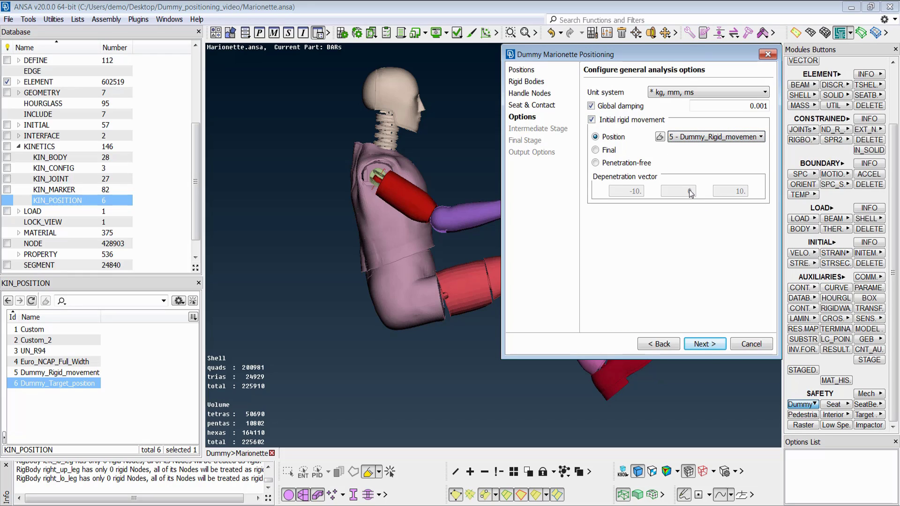
{"action": "left_click", "coordinate": [702, 348]}
{"action": "left_click", "coordinate": [701, 348]}
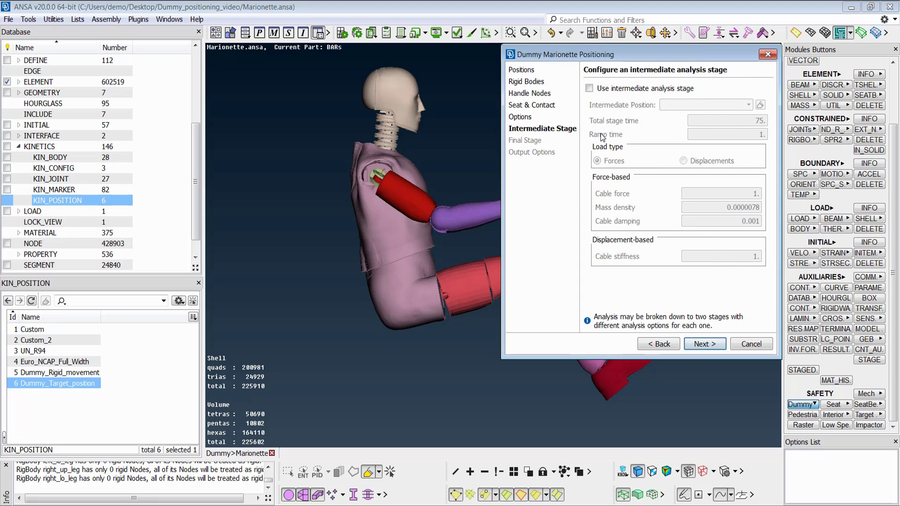
Continue the Marionette setup without using an intermediate analysis stage
{"action": "left_click", "coordinate": [589, 89]}
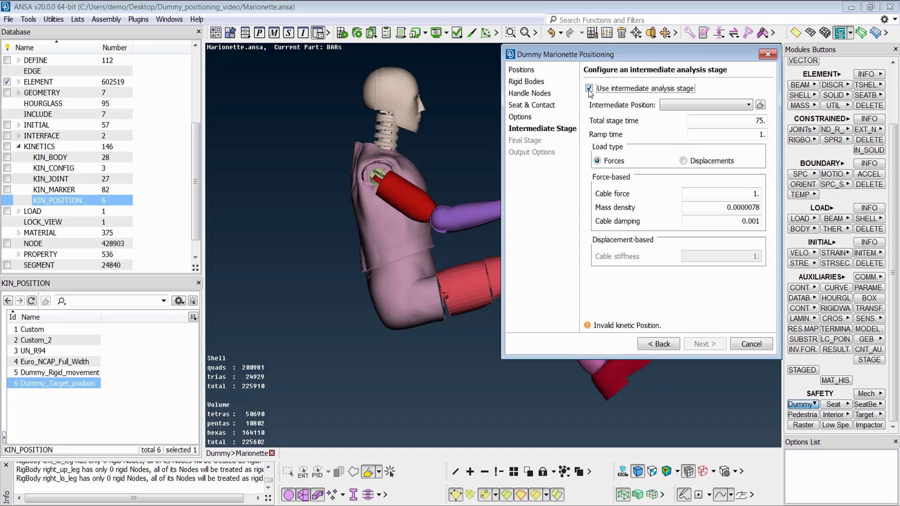
{"action": "left_click", "coordinate": [589, 89]}
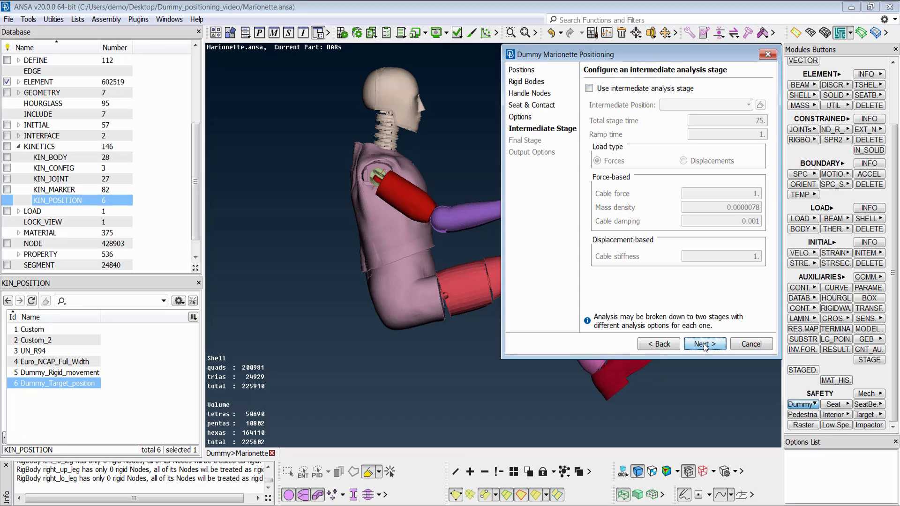
{"action": "left_click", "coordinate": [703, 345]}
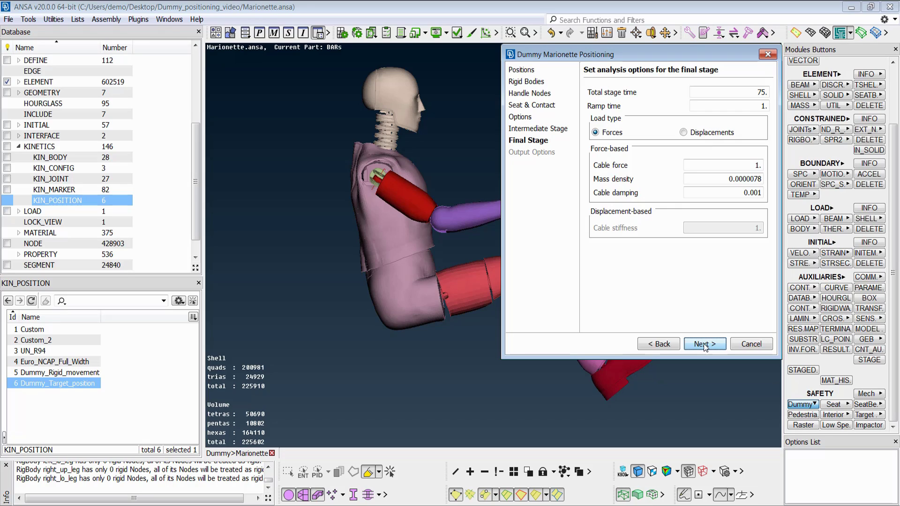
Keep the Forces load type for the final stage and export the Marionette setup to monolithic key files, keeping created entities
{"action": "left_click", "coordinate": [703, 345]}
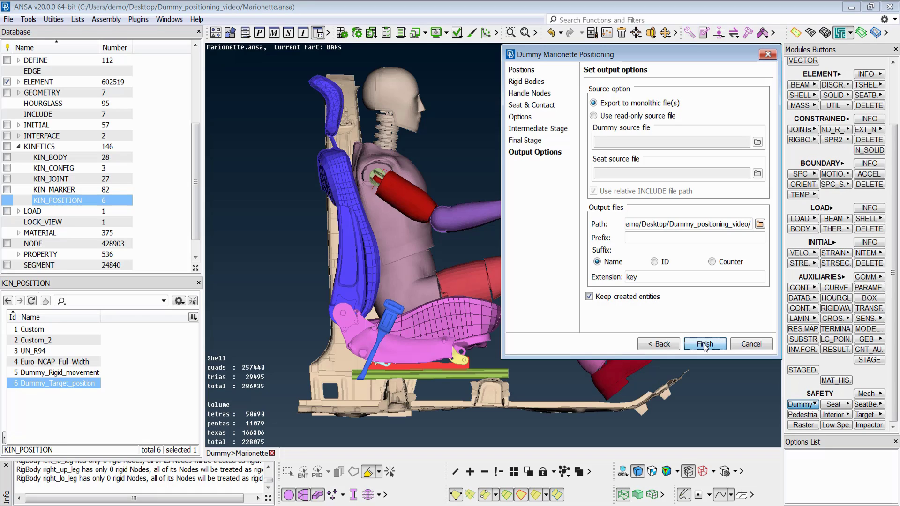
{"action": "left_click", "coordinate": [704, 345]}
{"action": "left_click", "coordinate": [520, 466]}
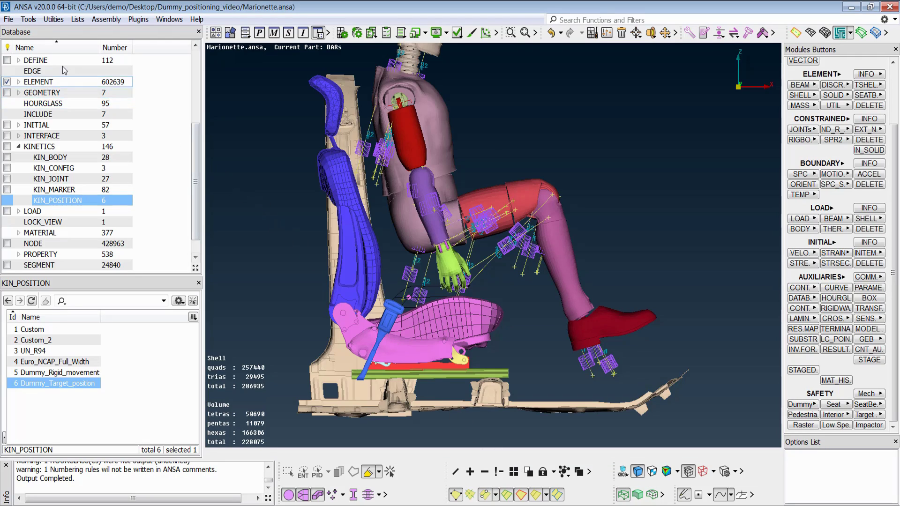
Choose results.dynain from the Marionette_output folder as the LS-DYNA file to input into the model
{"action": "left_click", "coordinate": [9, 19]}
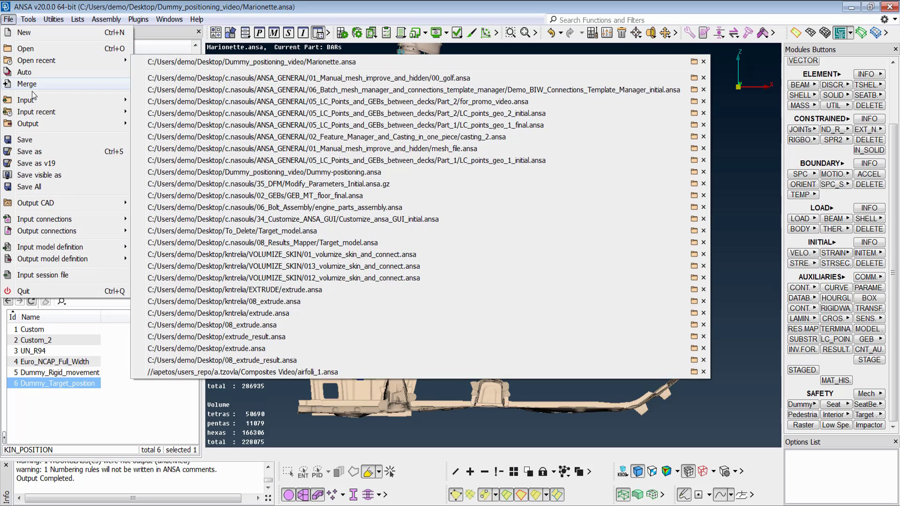
{"action": "mouse_move", "coordinate": [35, 99]}
{"action": "left_click", "coordinate": [152, 101]}
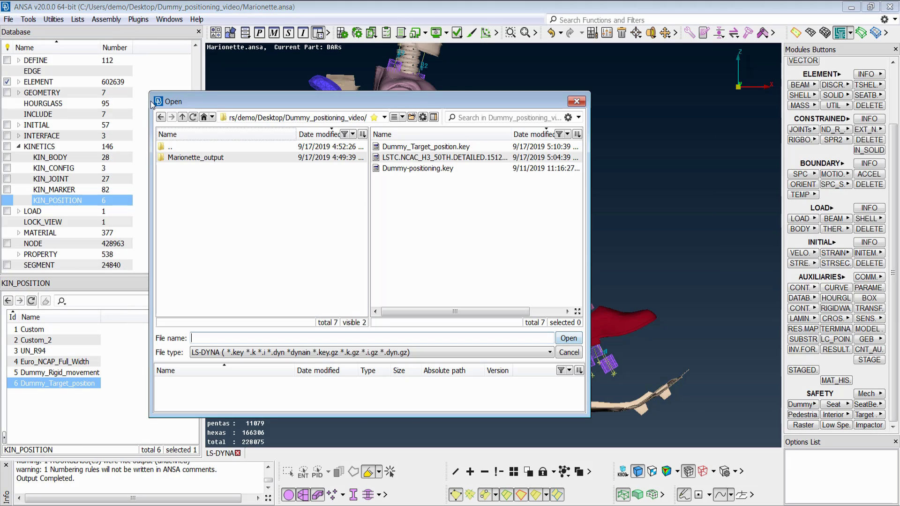
{"action": "double_click", "coordinate": [230, 157]}
{"action": "left_click", "coordinate": [384, 147]}
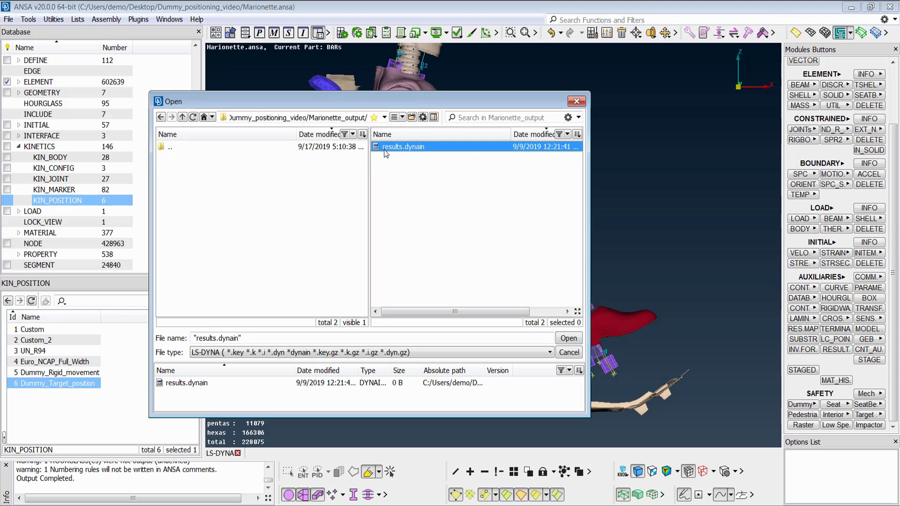
{"action": "left_click", "coordinate": [559, 338]}
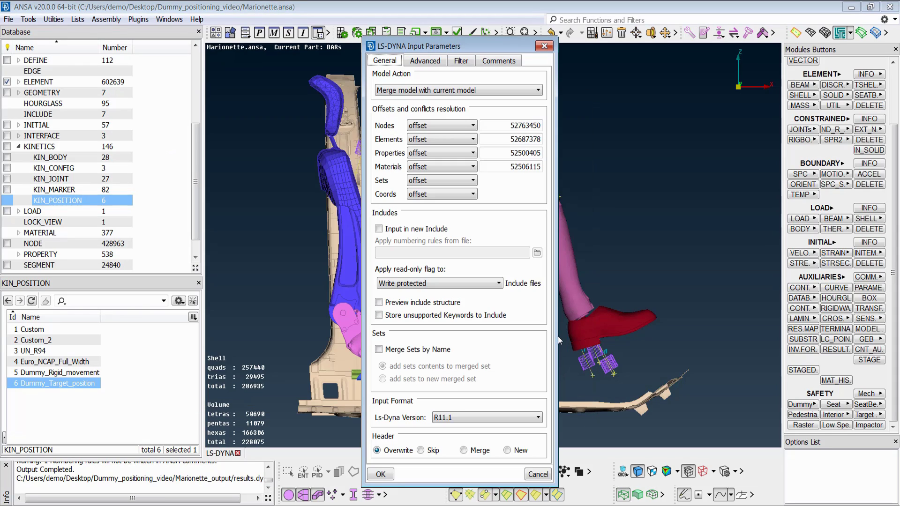
Set the Nodes conflict resolution to keep-new for merging the results file with the current model
{"action": "left_click", "coordinate": [443, 125]}
{"action": "left_click", "coordinate": [443, 159]}
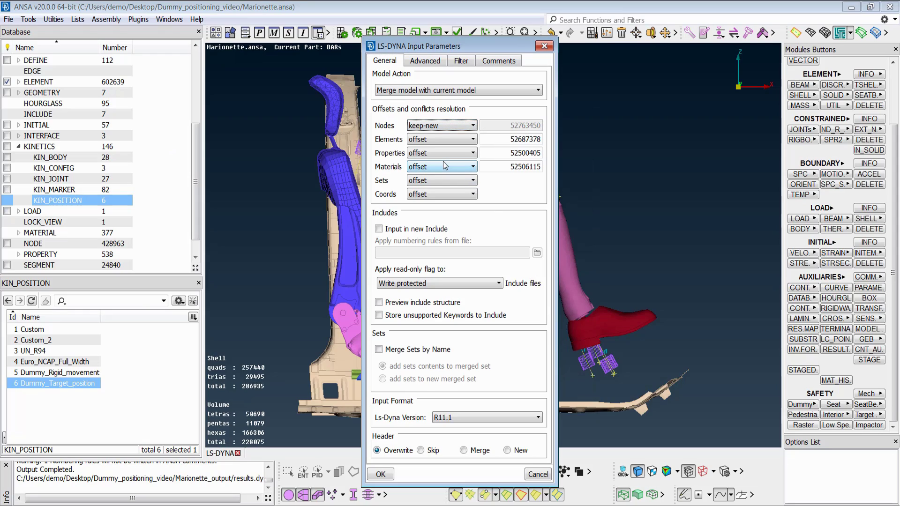